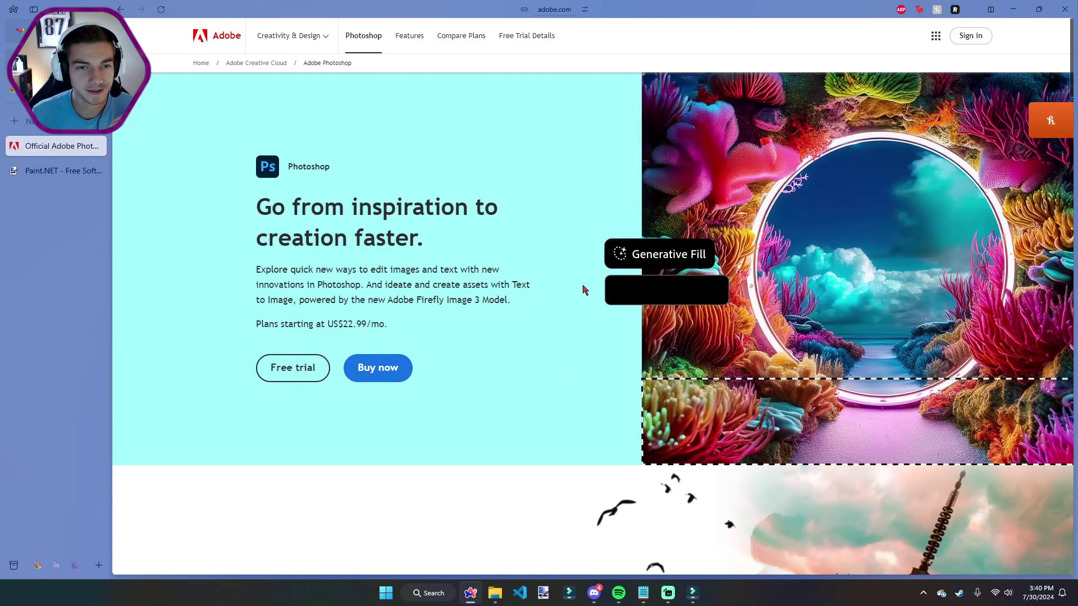
# Step: On Adobe's Plans and pricing page, select the Photoshop plan to view its payment options
pyautogui.hotkey('alt', 'Left')
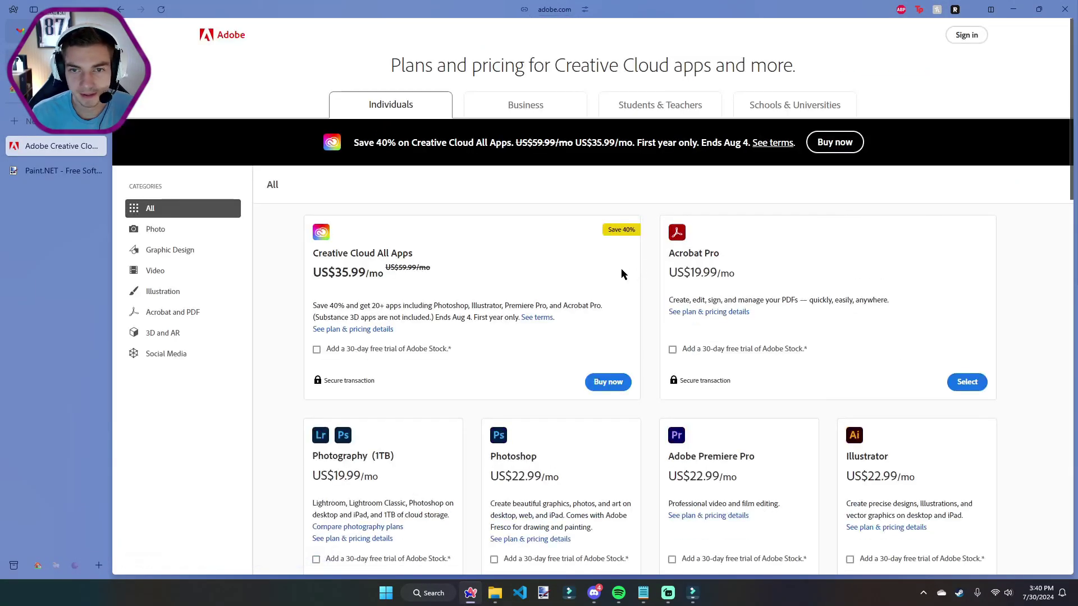
pyautogui.scroll(-3, 636, 261)
pyautogui.scroll(-2, 636, 264)
pyautogui.click(622, 314)
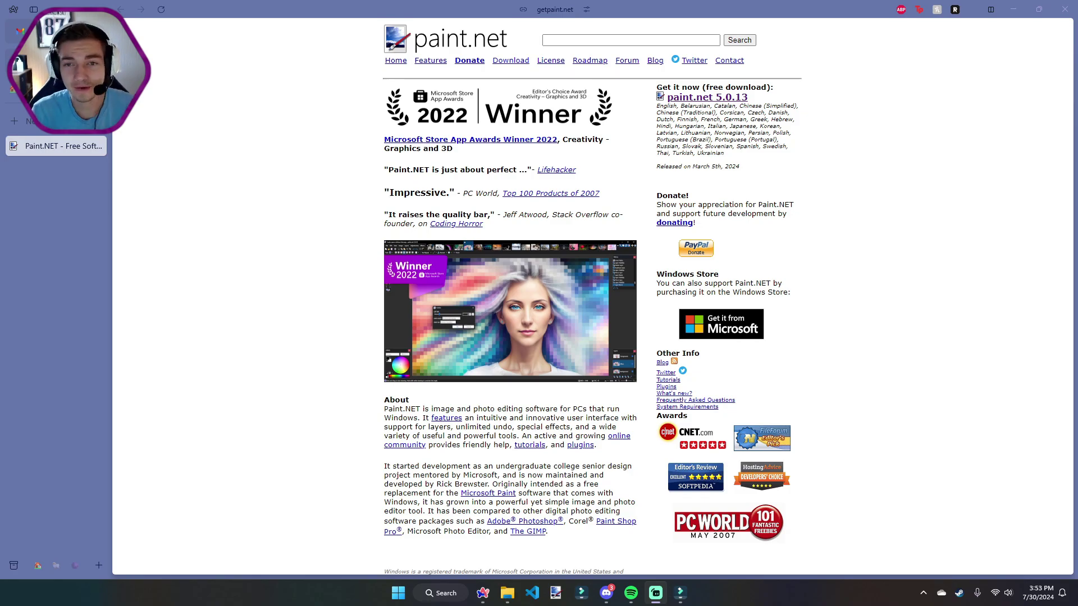
# Step: Load paint.net in a new tab and go to the dotPDN download page for paint.net 5.0.13
pyautogui.hotkey('ctrl', 'l')
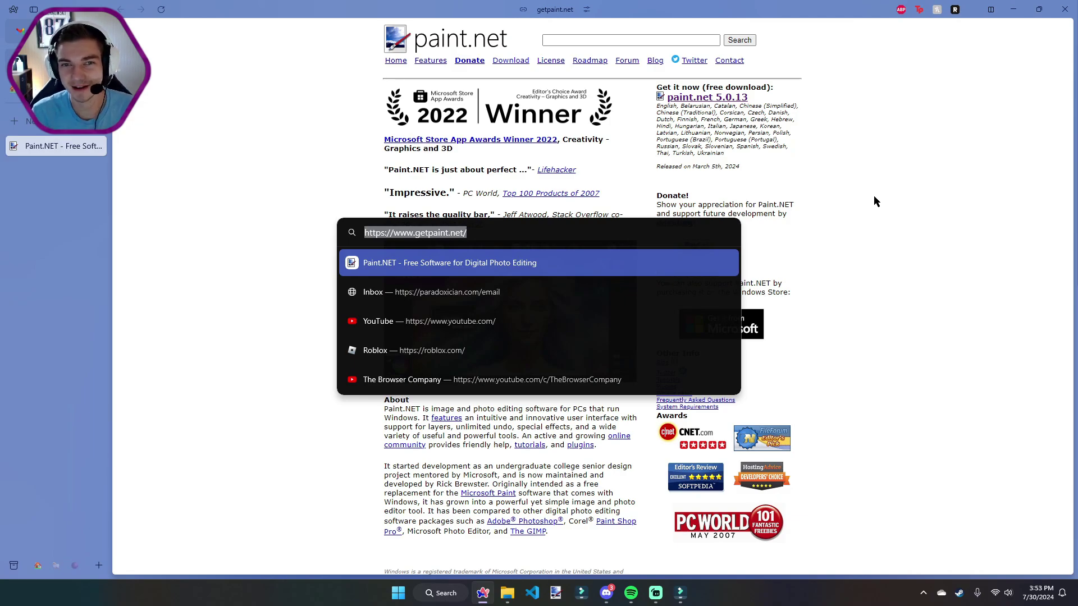
pyautogui.press('Escape')
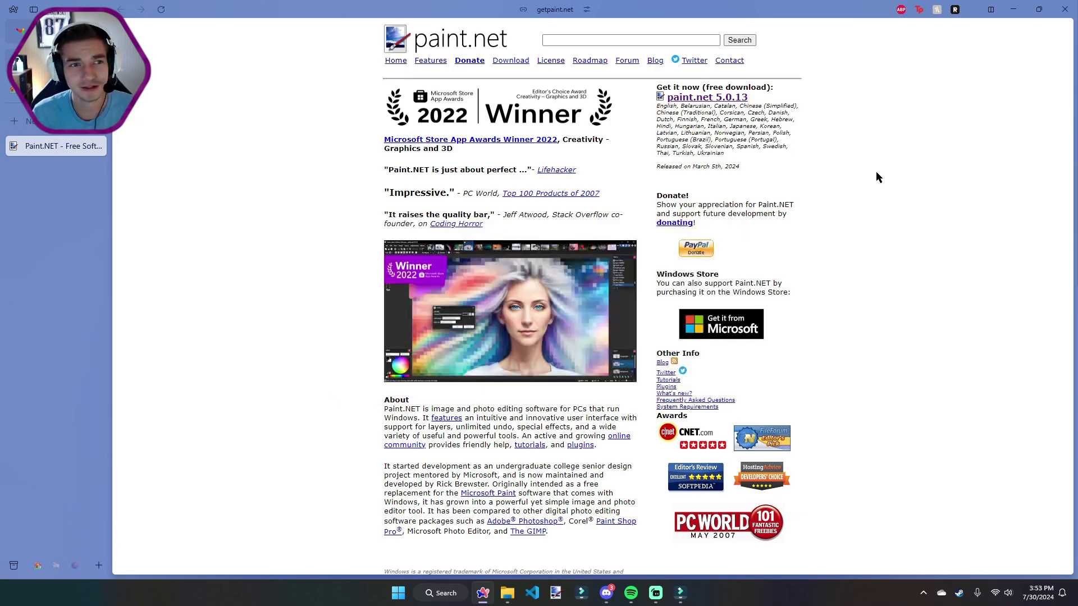
pyautogui.hotkey('ctrl', 't')
pyautogui.write('paint.net')
pyautogui.press('Return')
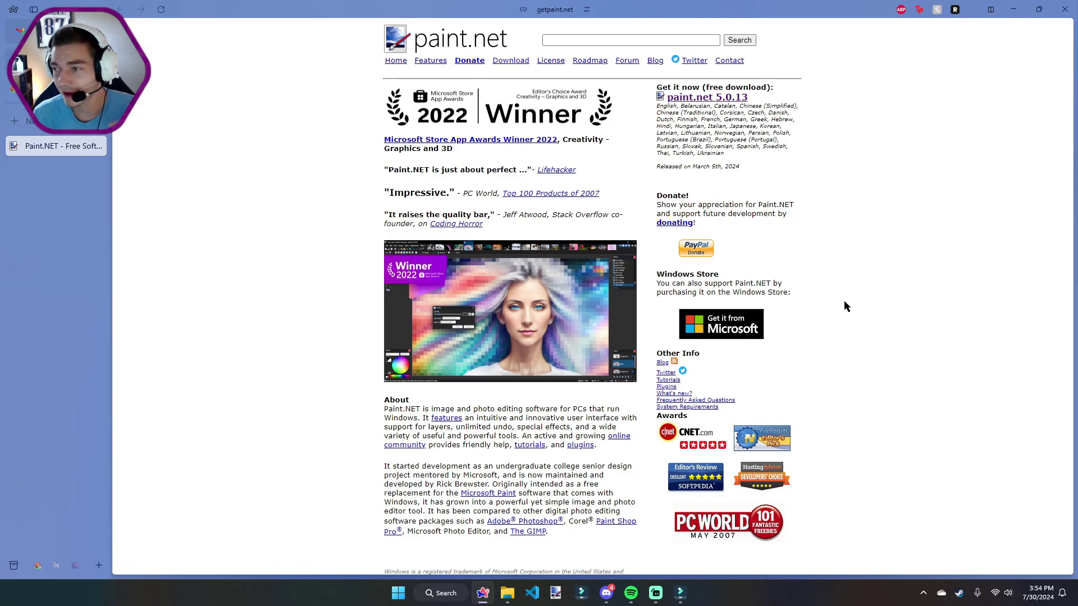
pyautogui.click(699, 100)
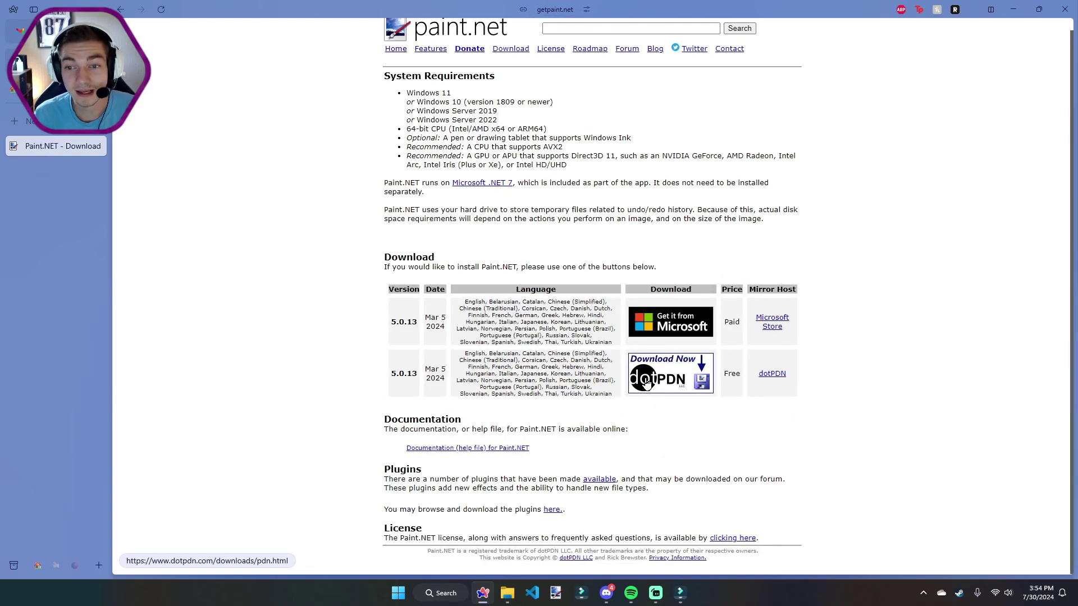
pyautogui.click(647, 393)
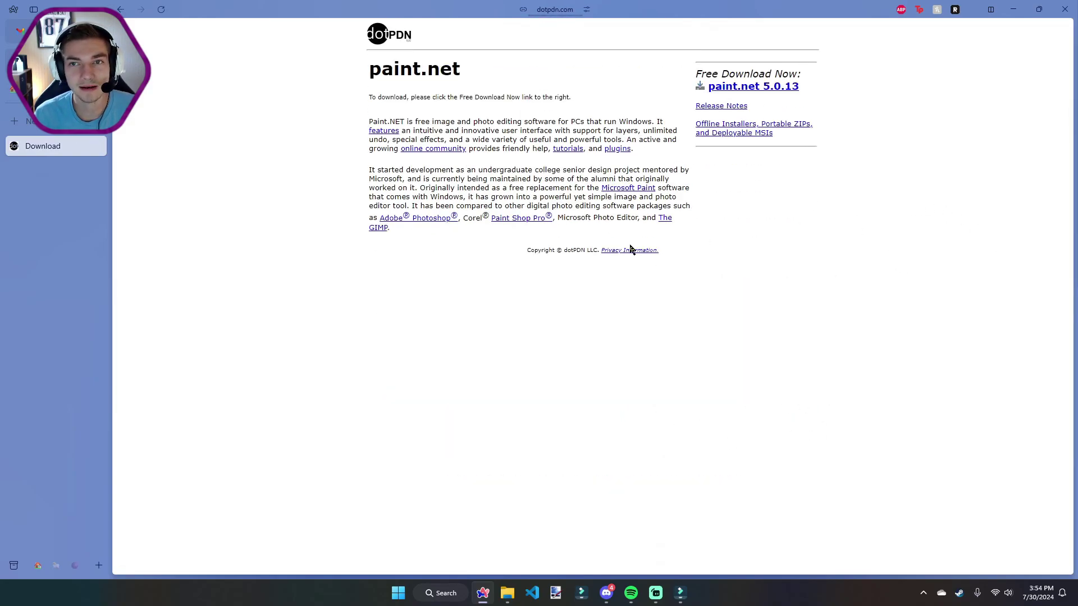
# Step: Download the paint.net 5.0.13 installer from the dotPDN page
pyautogui.click(763, 88)
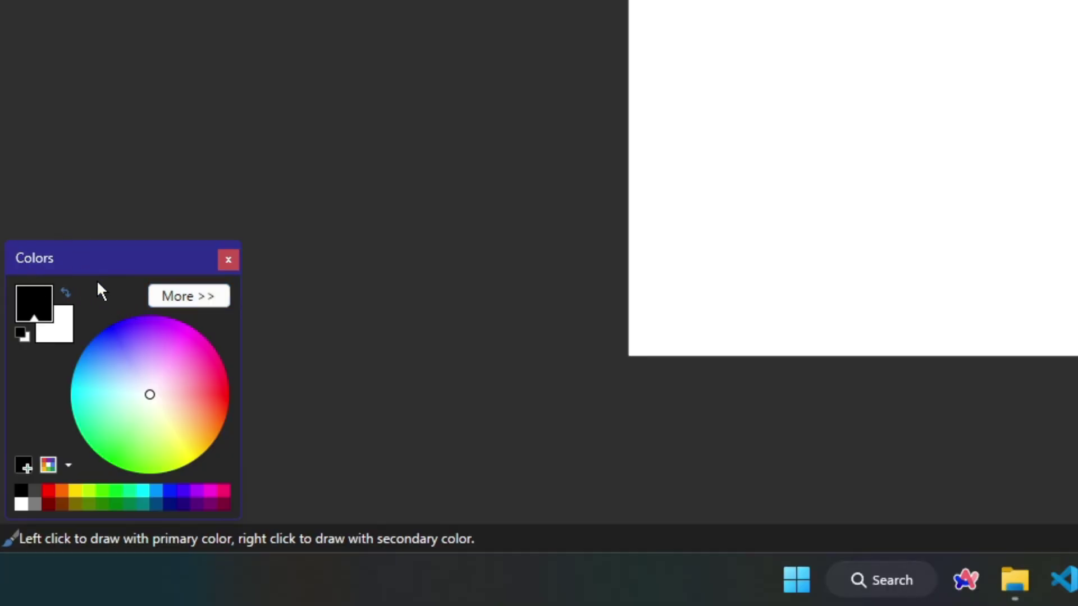
# Step: Expand the colour panel and make blue the primary and red the secondary colour
pyautogui.click(178, 303)
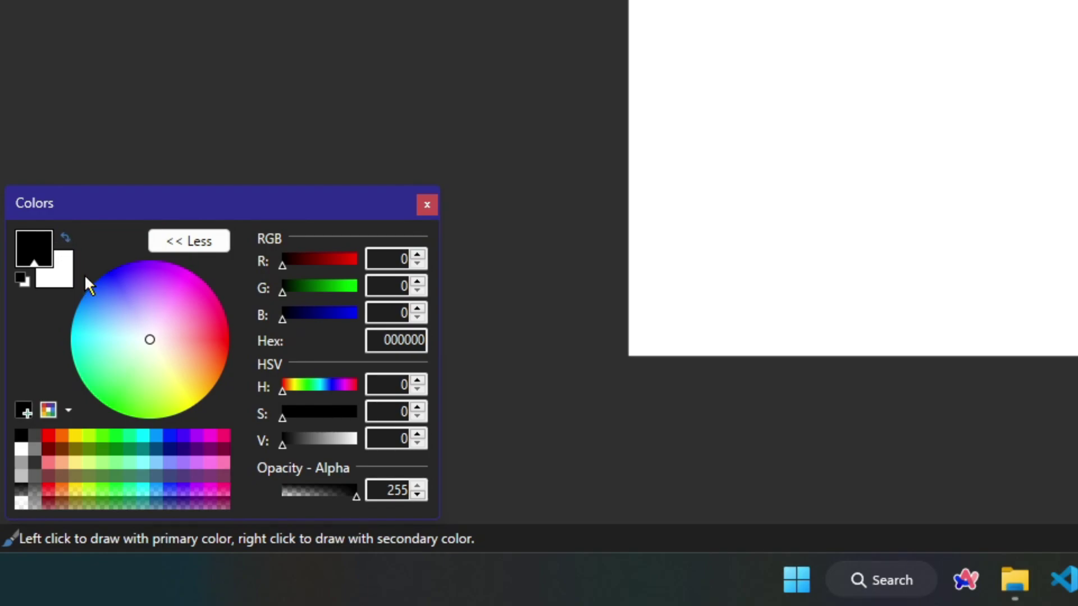
pyautogui.click(48, 435)
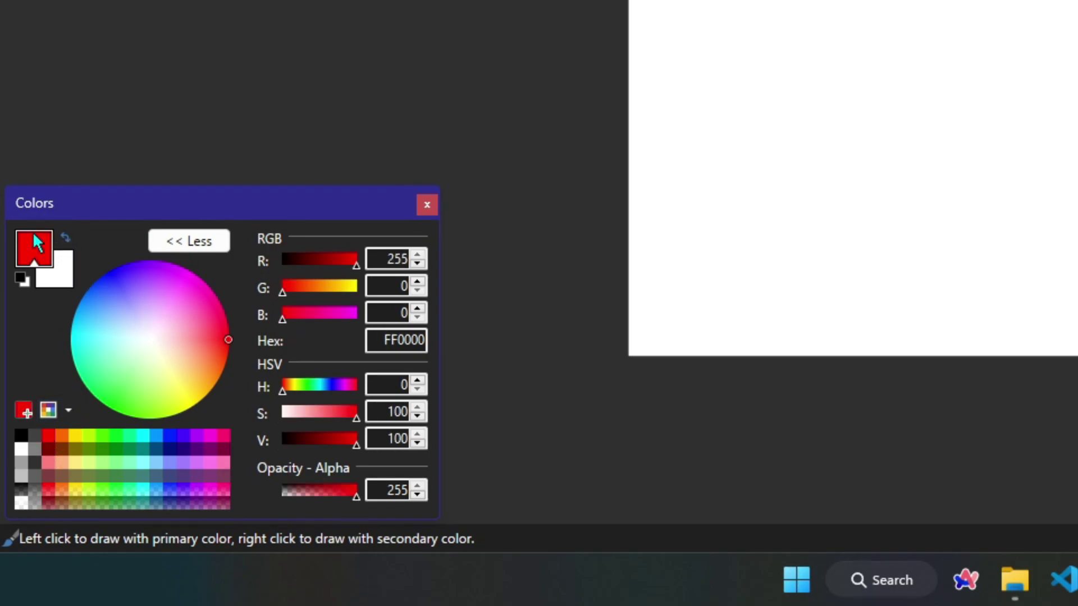
pyautogui.click(65, 237)
pyautogui.click(171, 436)
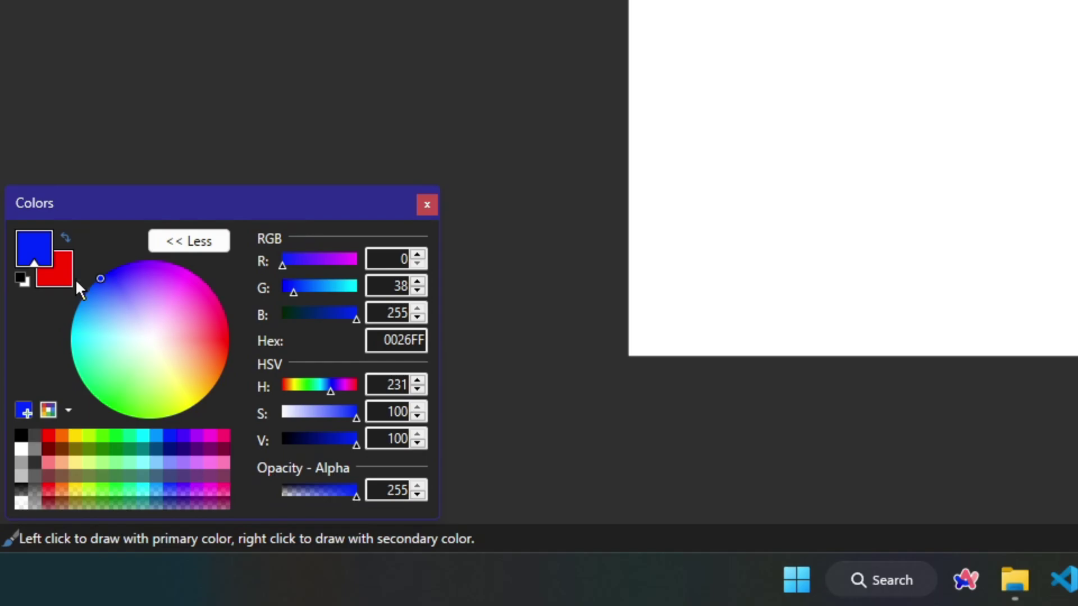
# Step: Set the Shapes tool to a filled, outlined rectangle with a larger brush size
pyautogui.press('o')
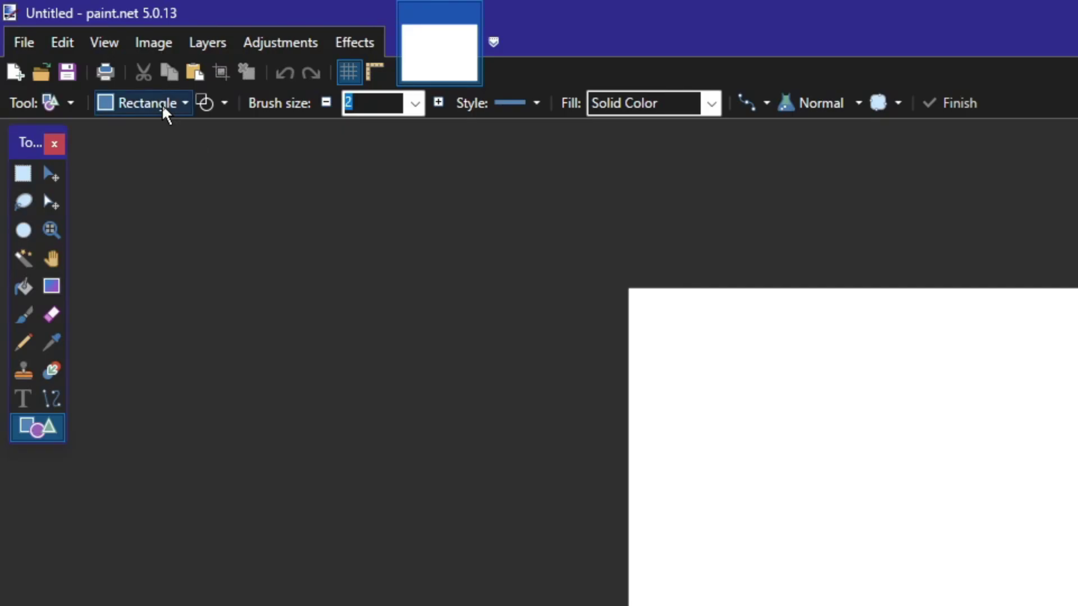
pyautogui.click(164, 104)
pyautogui.click(225, 104)
pyautogui.click(224, 105)
pyautogui.click(249, 185)
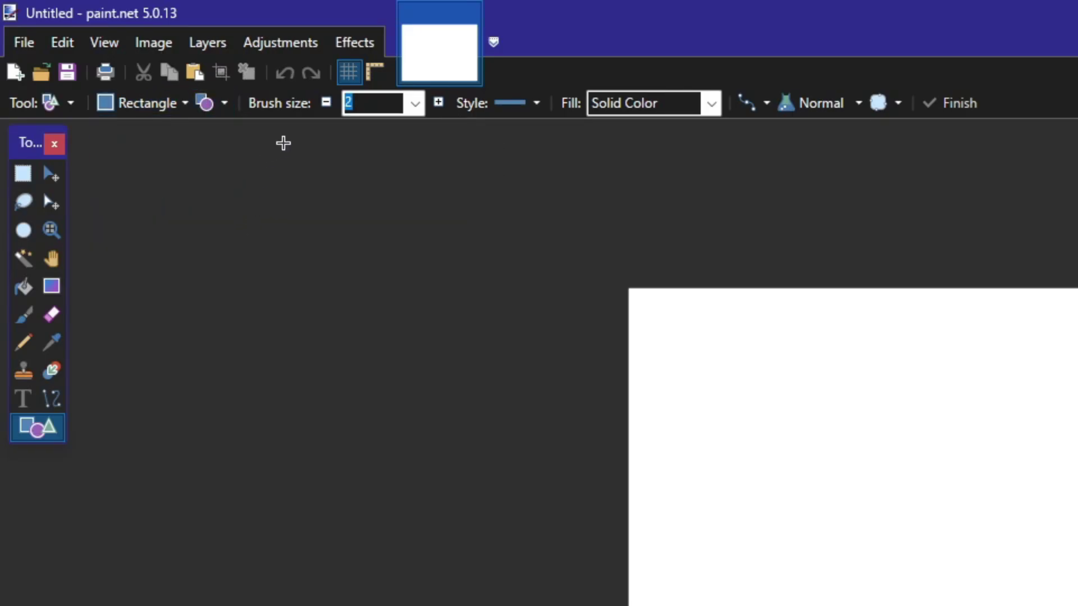
pyautogui.click(438, 104)
pyautogui.click(438, 104)
pyautogui.click(438, 104)
pyautogui.click(438, 104)
pyautogui.click(438, 104)
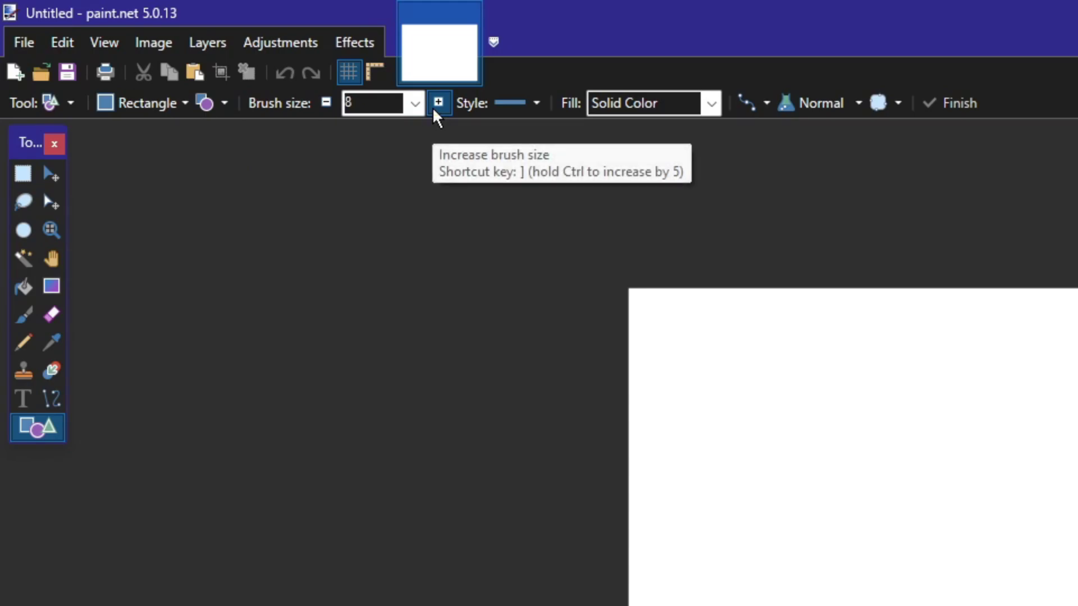
pyautogui.click(438, 104)
pyautogui.click(438, 104)
pyautogui.click(438, 104)
# Step: Draw a rectangle, swap it to blue fill with red outline, and nudge it into place
pyautogui.moveTo(362, 186)
pyautogui.mouseDown()
pyautogui.moveTo(543, 376)
pyautogui.moveTo(645, 426)
pyautogui.moveTo(723, 446)
pyautogui.mouseUp()
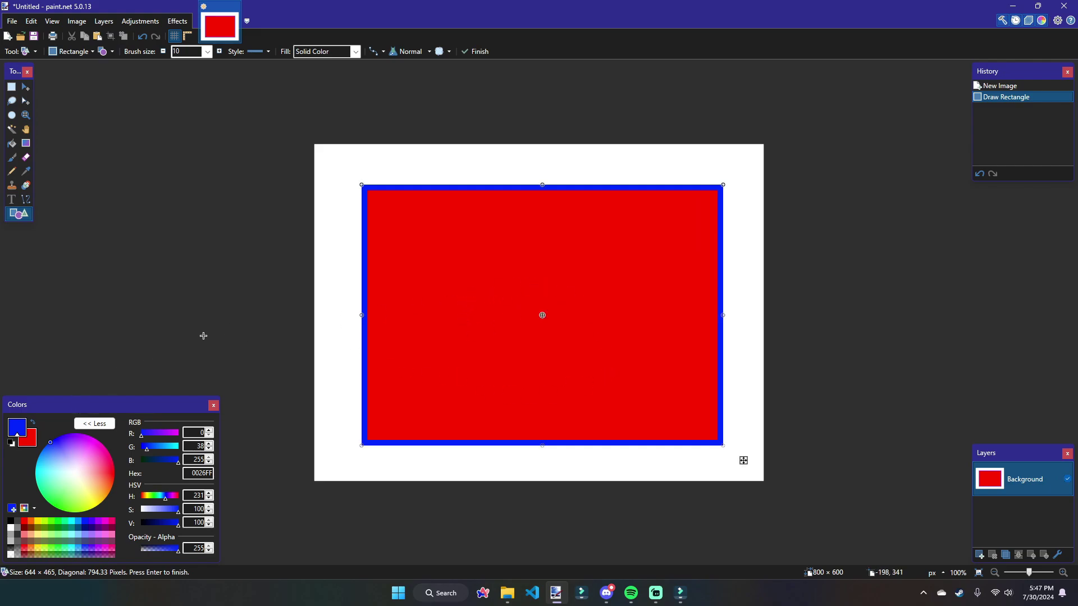
pyautogui.moveTo(619, 360)
pyautogui.mouseDown()
pyautogui.moveTo(629, 357)
pyautogui.moveTo(618, 358)
pyautogui.mouseUp()
pyautogui.click(33, 424)
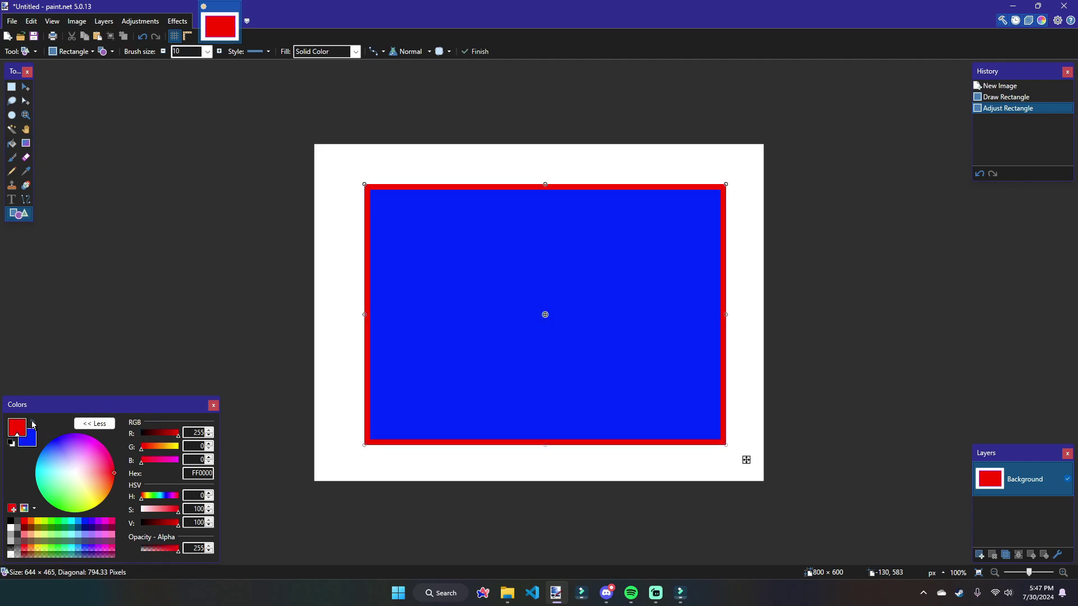
pyautogui.moveTo(509, 375); pyautogui.dragTo(558, 369)
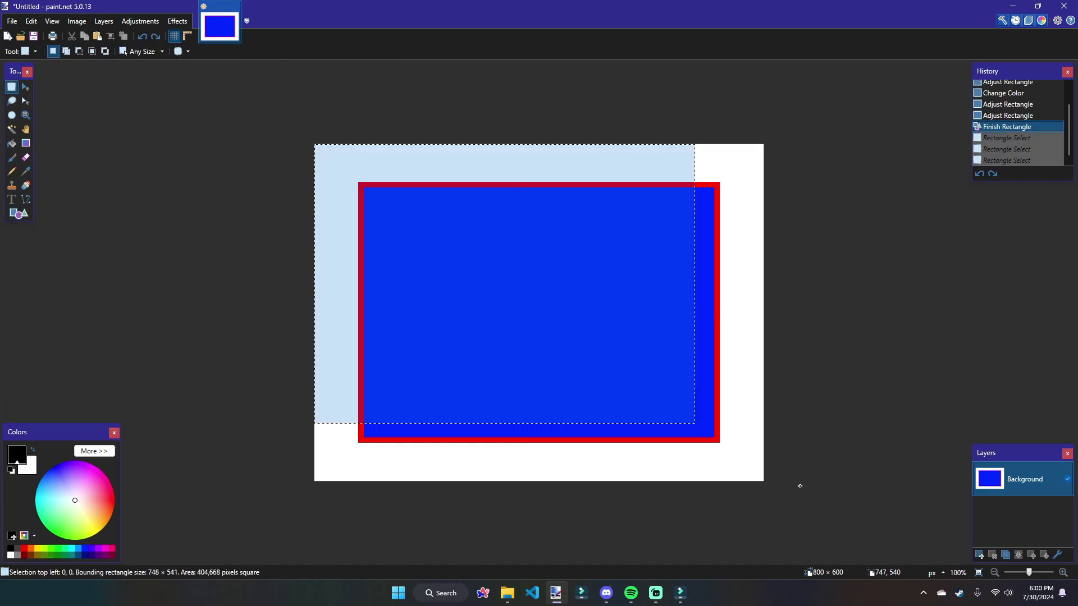
# Step: Test selecting and erasing a top-left area, then undo the erase and deselect
pyautogui.moveTo(800, 486); pyautogui.dragTo(890, 549)
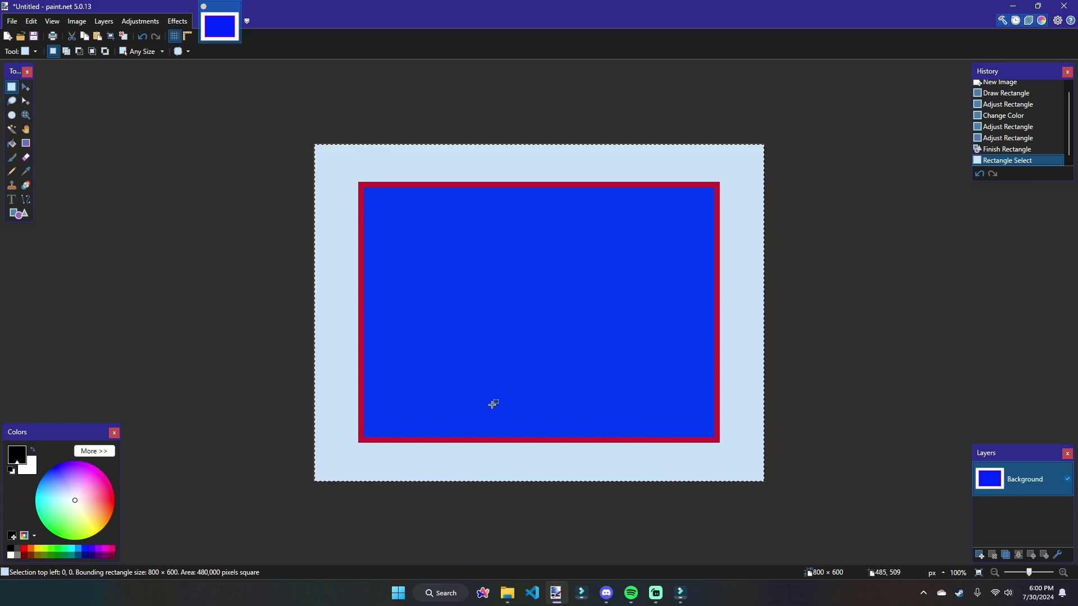
pyautogui.click(142, 206)
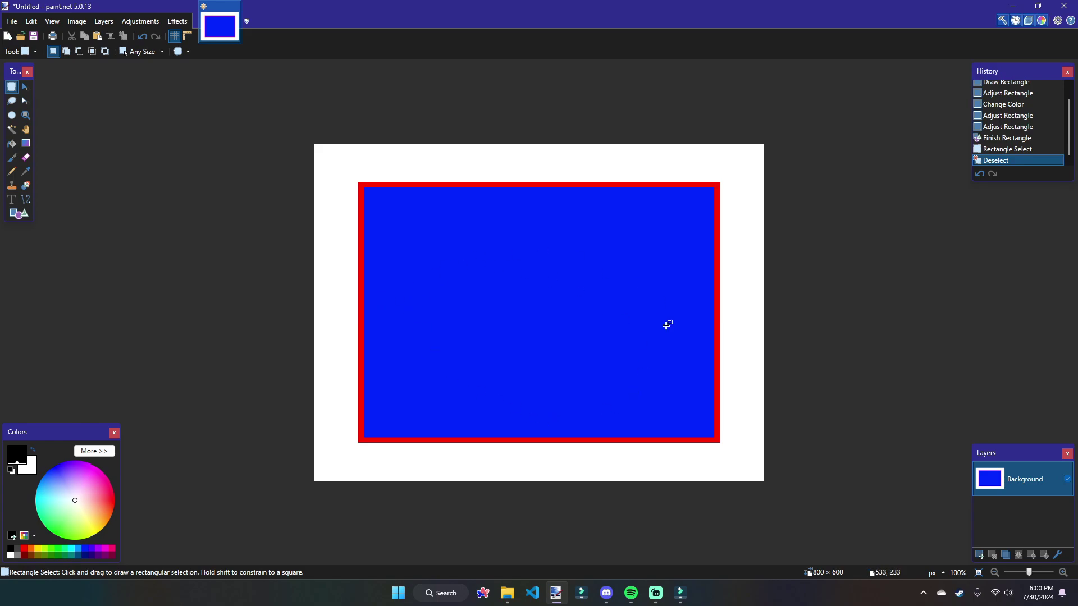
pyautogui.moveTo(320, 158); pyautogui.dragTo(473, 314)
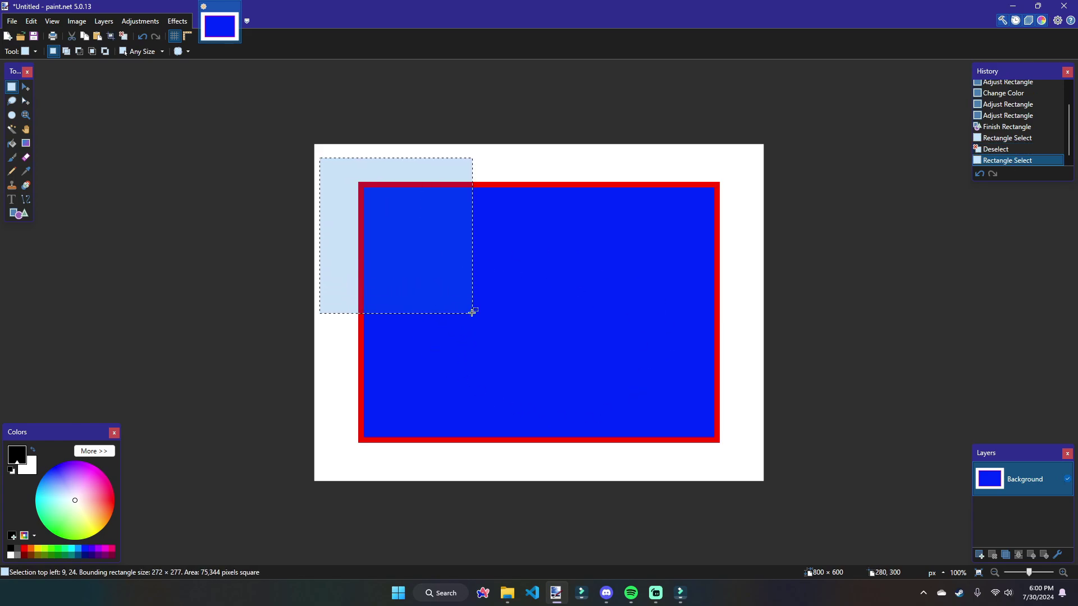
pyautogui.press('Delete')
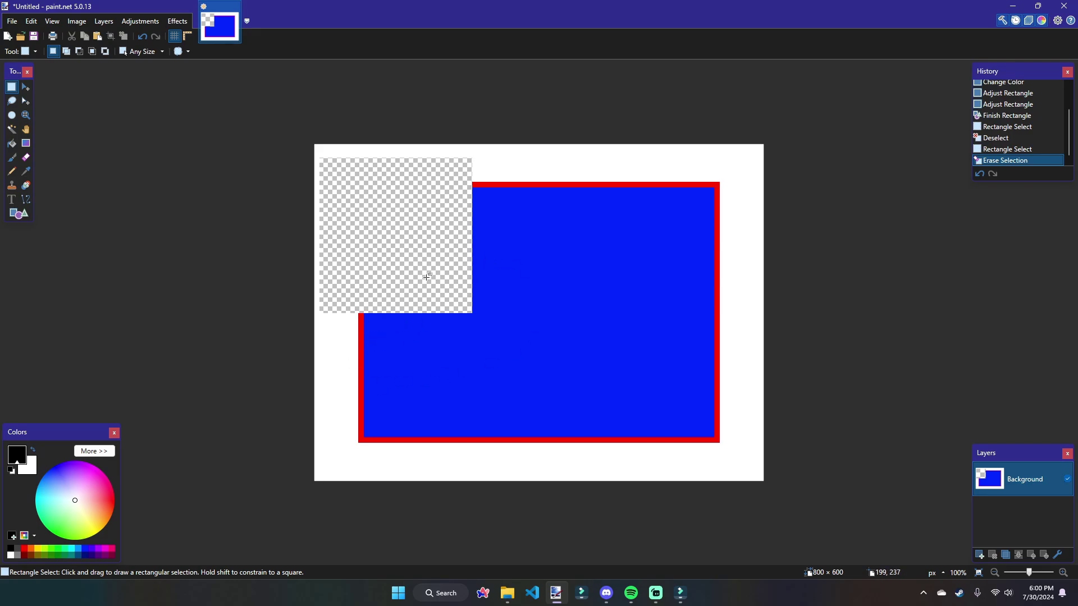
pyautogui.hotkey('ctrl', 'z')
pyautogui.hotkey('ctrl', 'd')
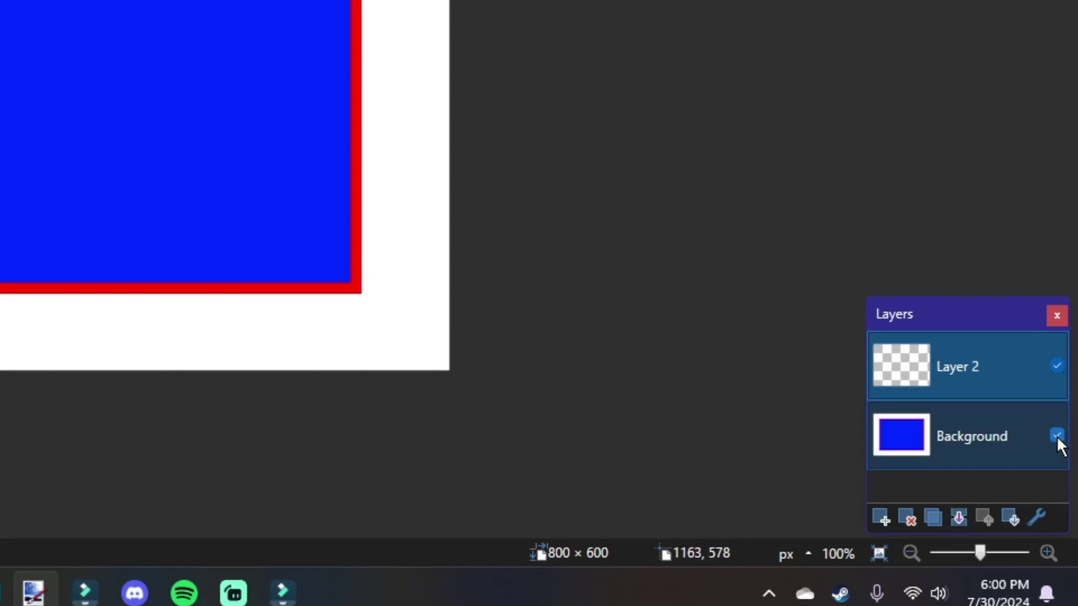
# Step: Hide the Background layer and draw a white, black-outlined rectangle about 528 × 407 on Layer 2
pyautogui.click(1057, 437)
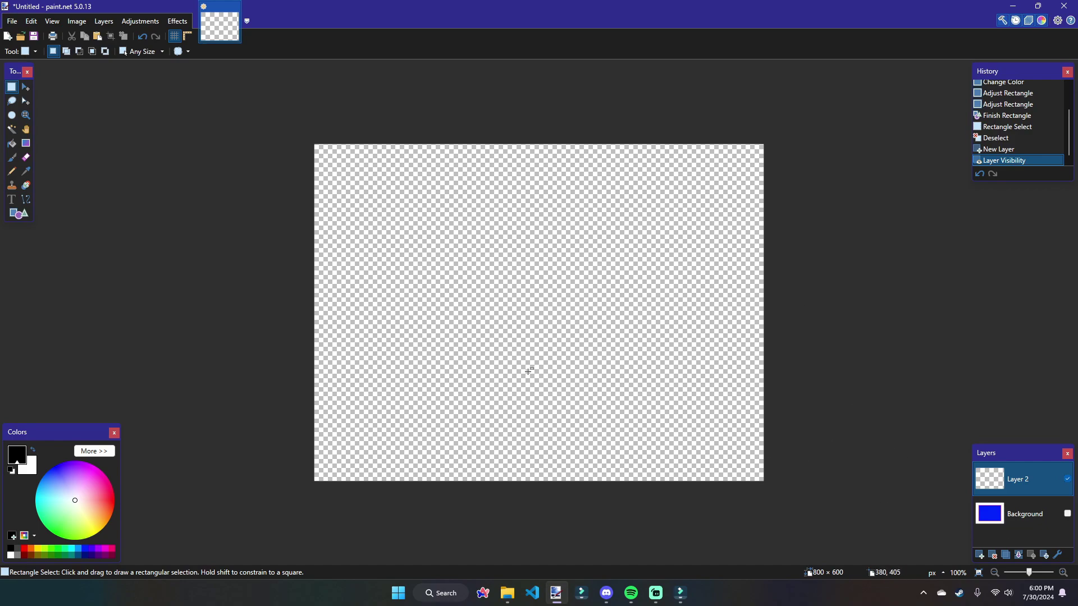
pyautogui.press('o')
pyautogui.moveTo(365, 177)
pyautogui.mouseDown()
pyautogui.moveTo(387, 207)
pyautogui.moveTo(662, 406)
pyautogui.mouseUp()
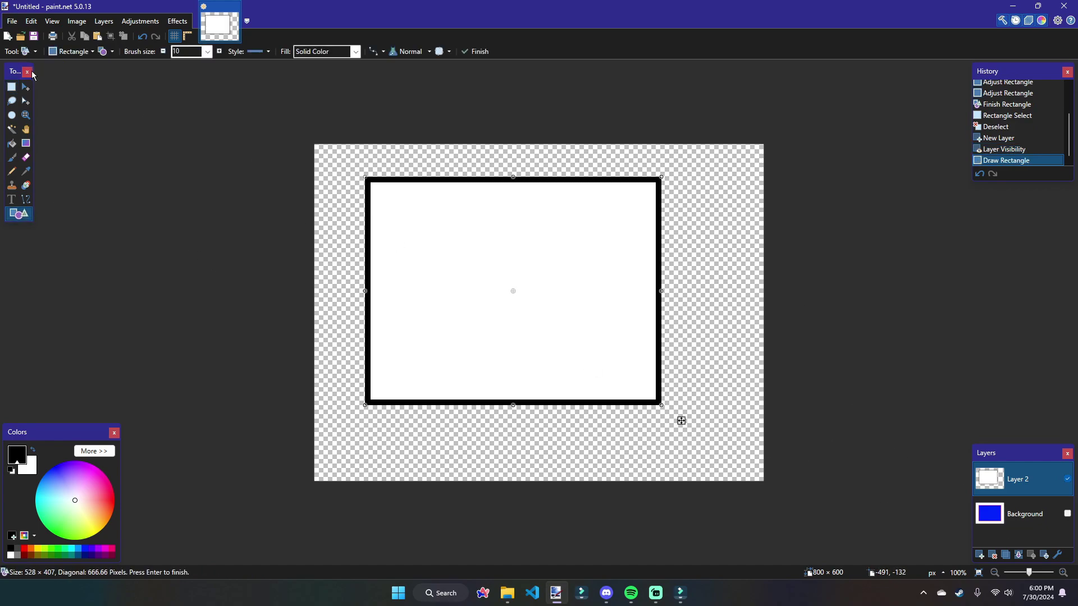
# Step: Finish the rectangle, show the Background layer again and fill it solid red
pyautogui.press('s')
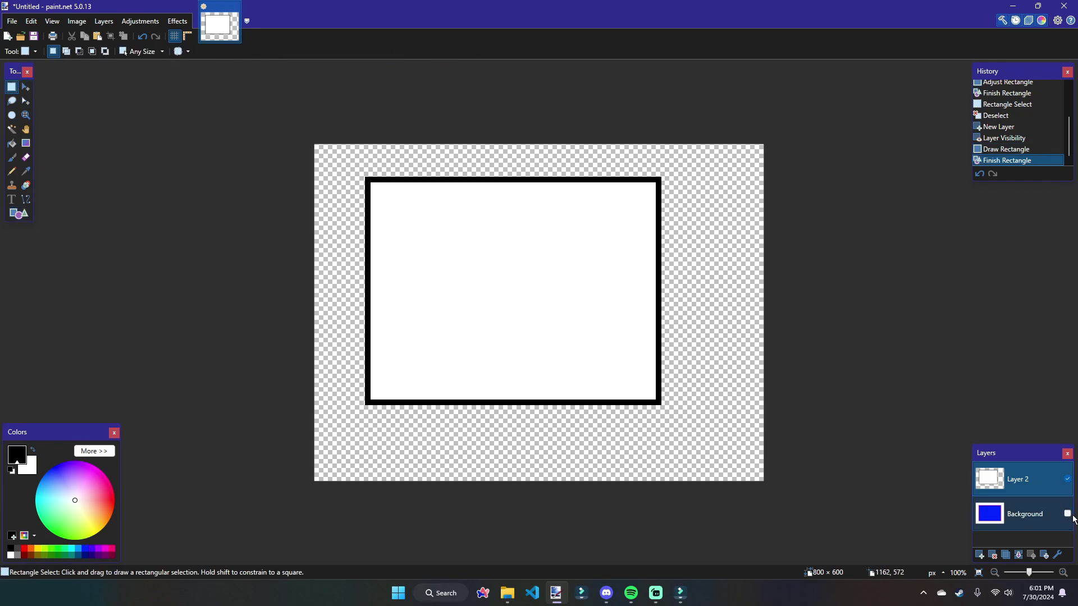
pyautogui.click(1068, 514)
pyautogui.click(1021, 512)
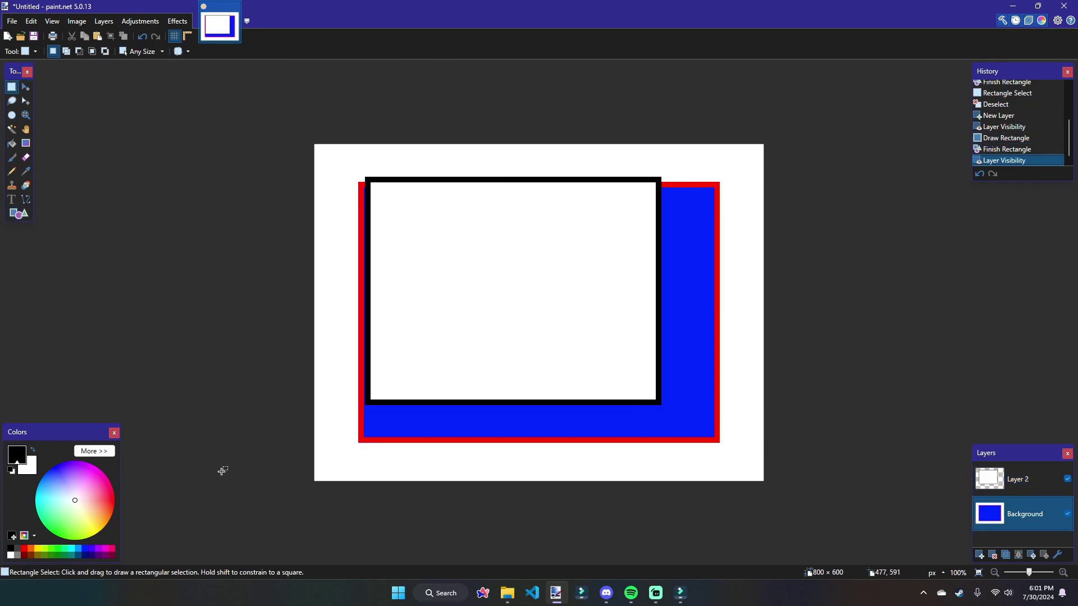
pyautogui.click(25, 550)
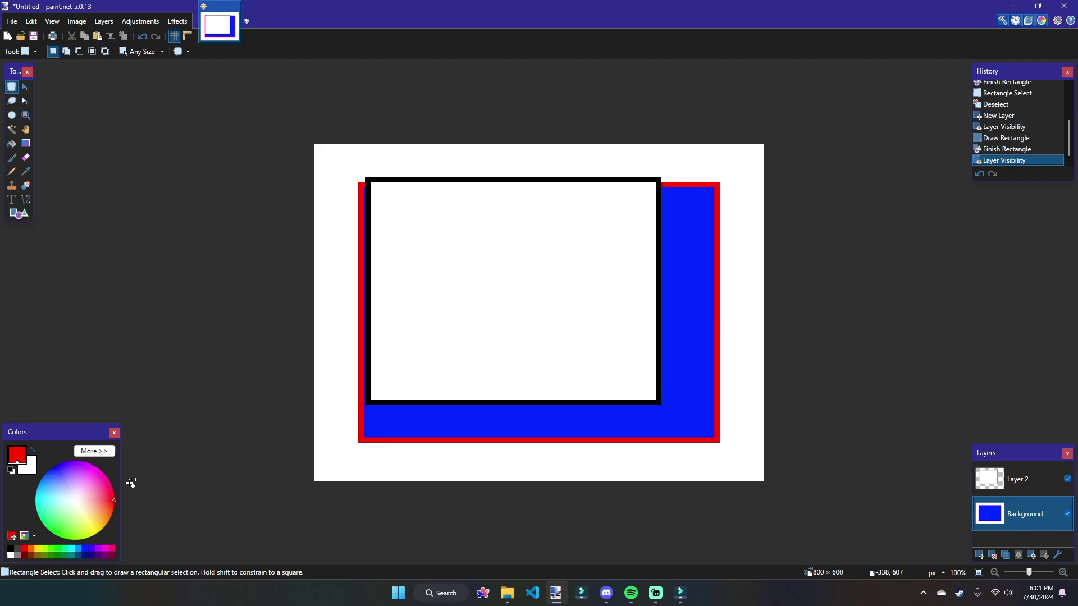
pyautogui.hotkey('ctrl', 'a')
pyautogui.press('BackSpace')
pyautogui.hotkey('ctrl', 'd')
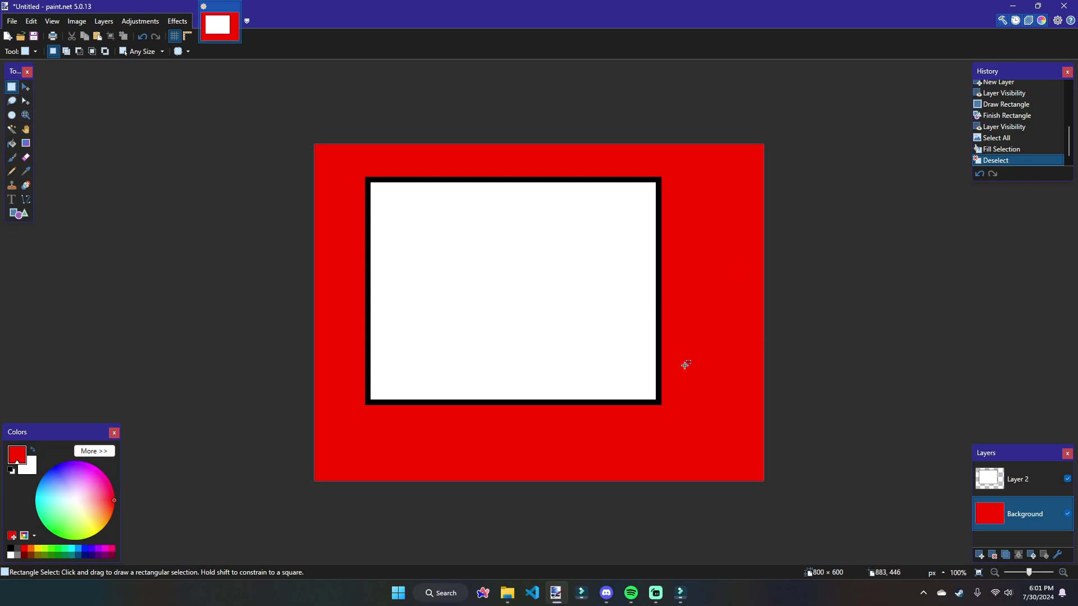
# Step: Move the framed white box on Layer 2 down and right, then deselect
pyautogui.click(1018, 479)
pyautogui.click(25, 87)
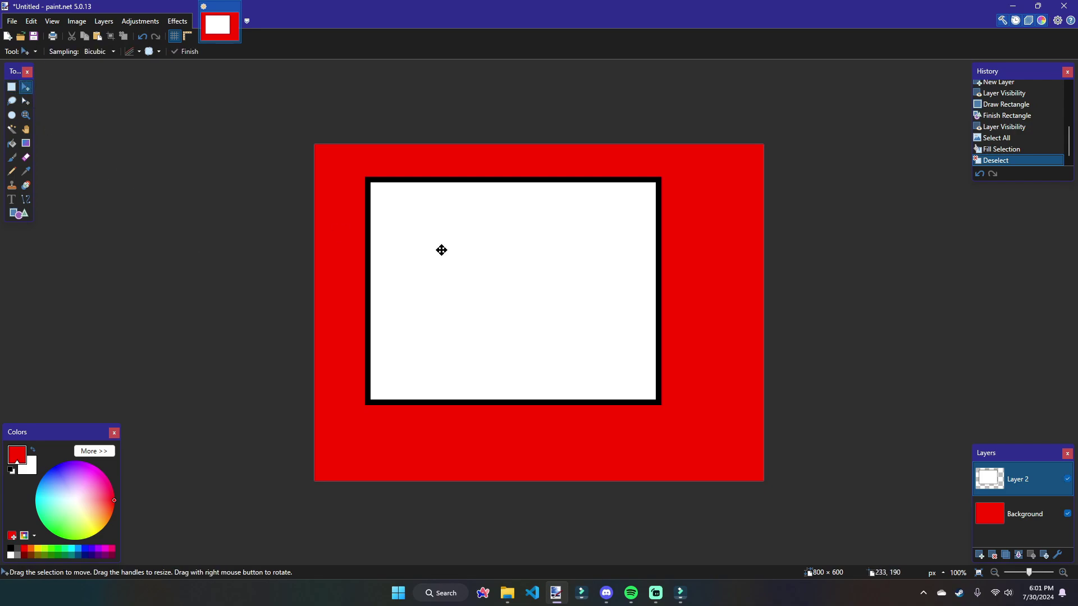
pyautogui.hotkey('ctrl', 'a')
pyautogui.moveTo(444, 245); pyautogui.dragTo(471, 274)
pyautogui.click(11, 87)
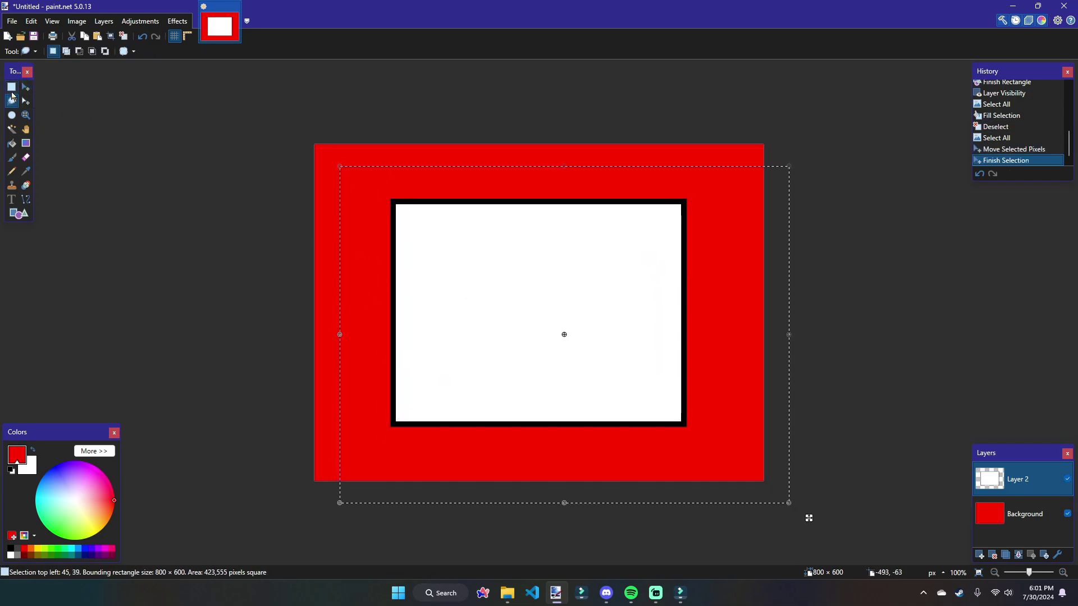
pyautogui.click(141, 196)
# Step: On a new layer, type black 'Hello!' text at size 96 inside the white box
pyautogui.click(984, 555)
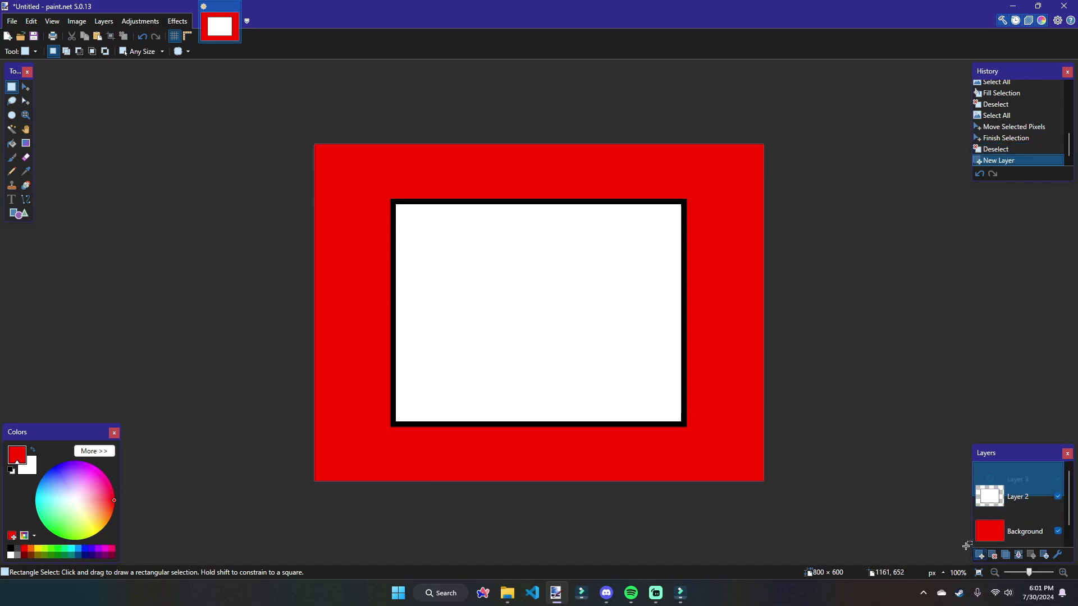
pyautogui.click(12, 200)
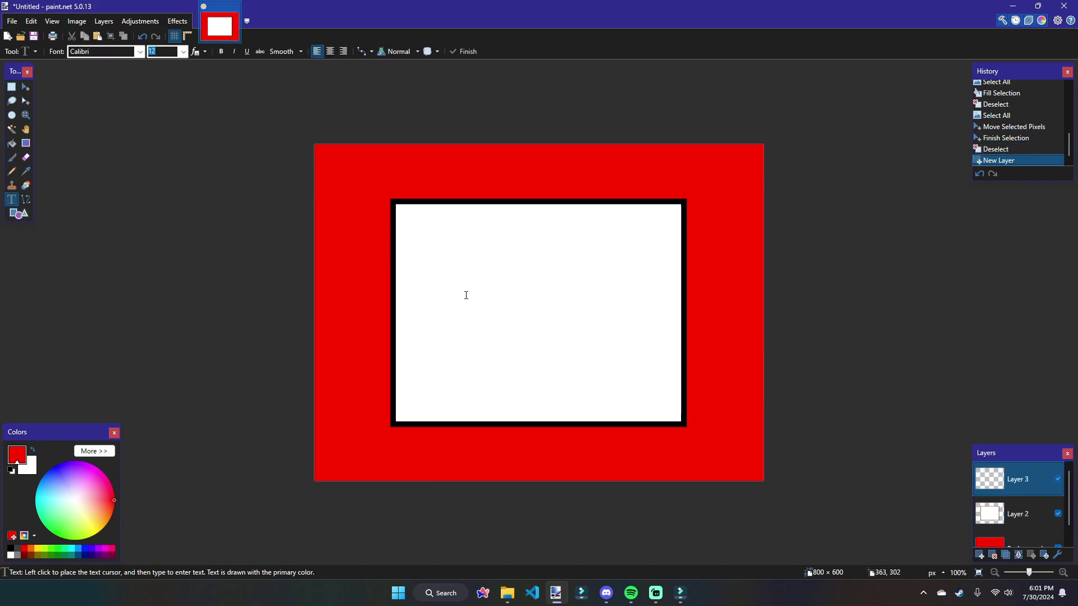
pyautogui.click(11, 549)
pyautogui.click(464, 273)
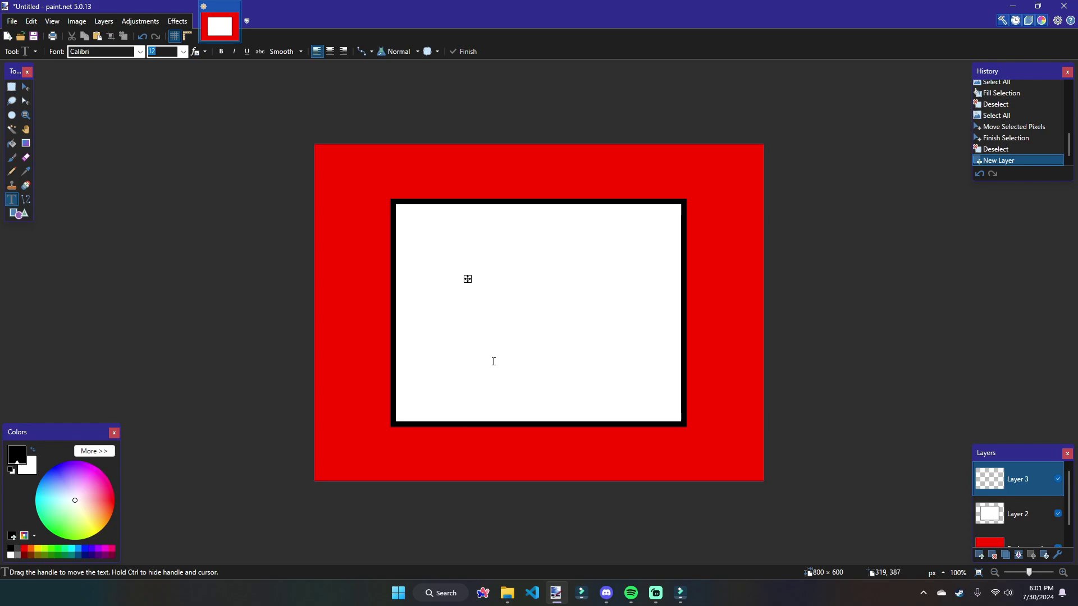
pyautogui.write('He')
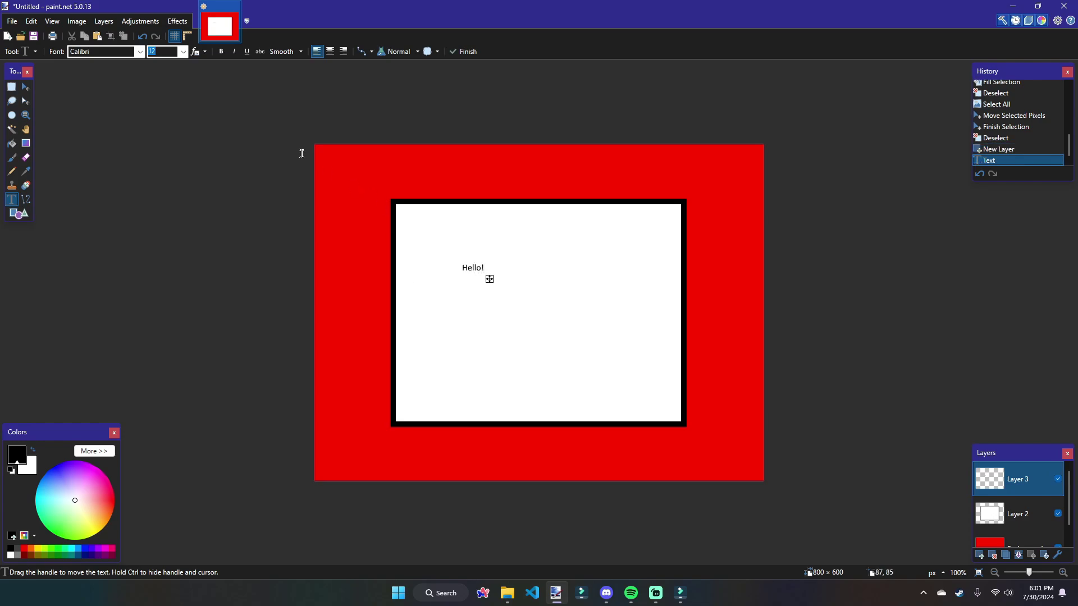
pyautogui.write('llo!')
pyautogui.scroll(-12, 167, 56)
pyautogui.scroll(1, 167, 55)
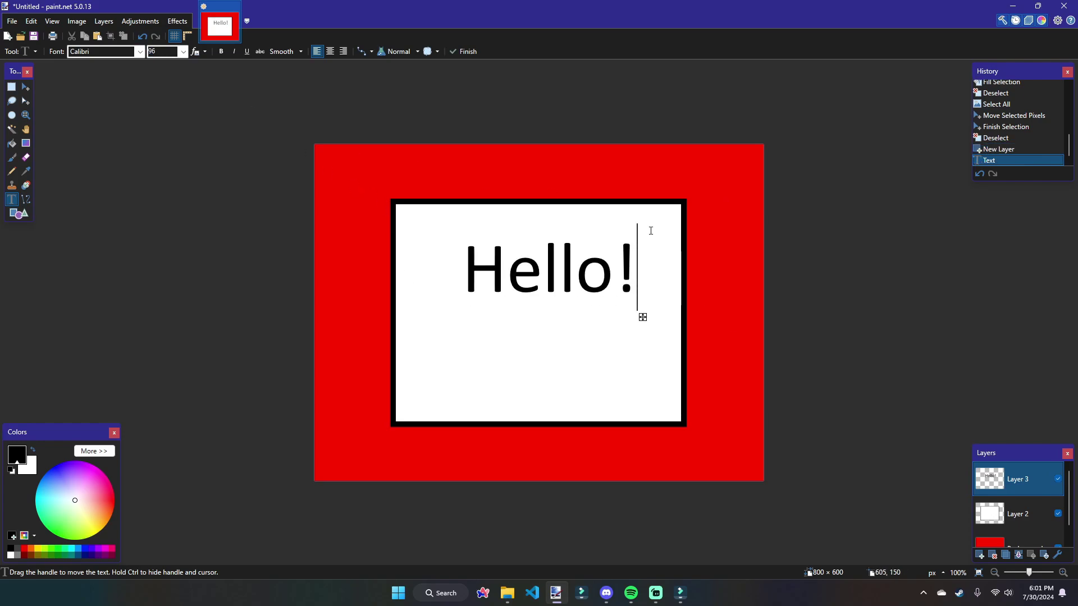
pyautogui.moveTo(643, 318); pyautogui.dragTo(639, 360)
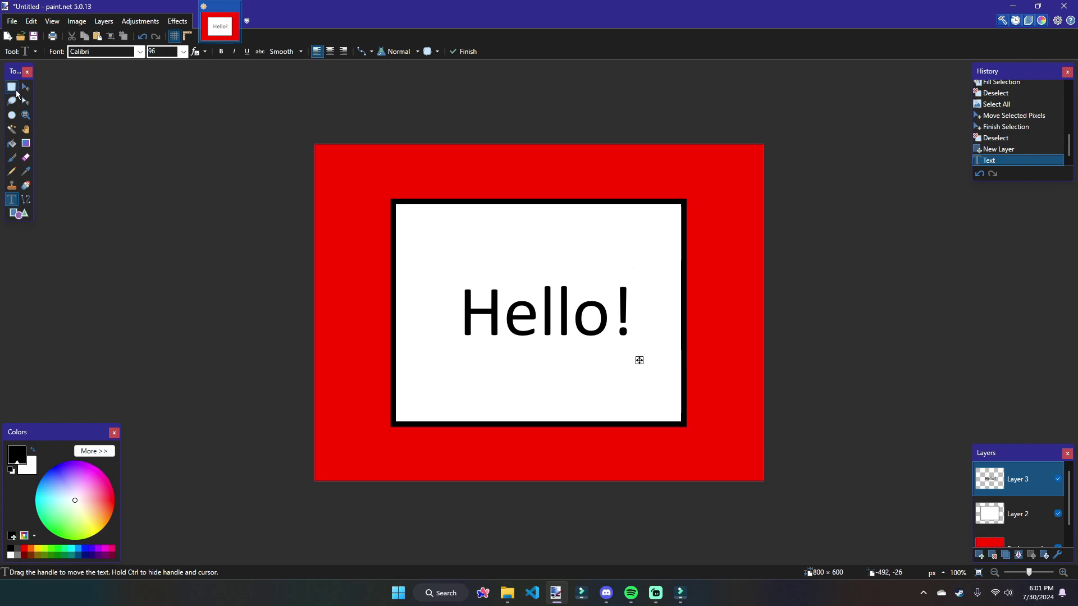
# Step: Finalize the text, shift the framed box and 'Hello!' text left, then deselect
pyautogui.click(11, 88)
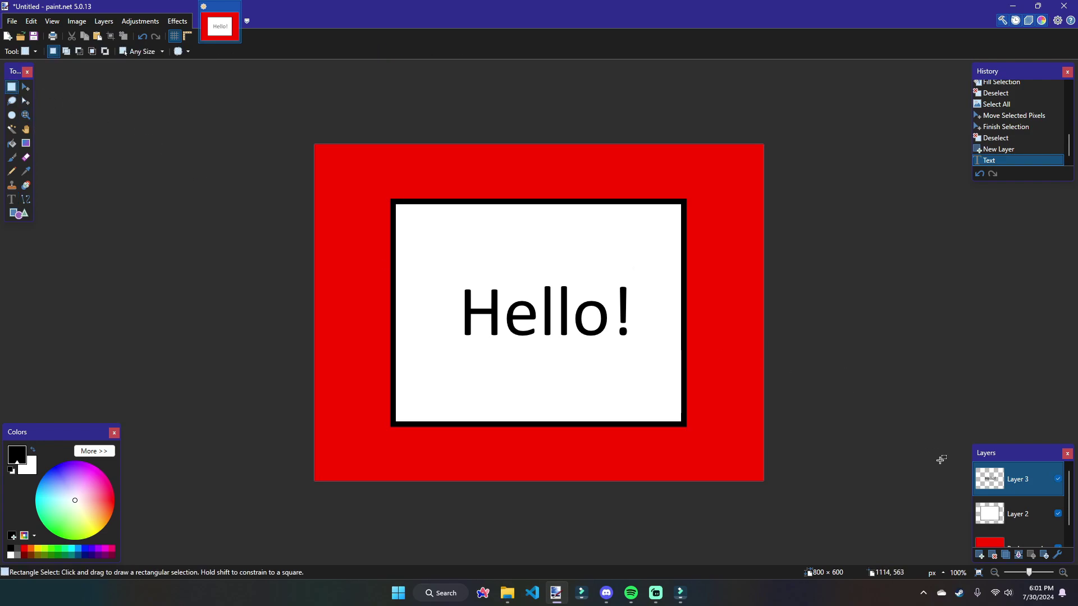
pyautogui.click(1011, 514)
pyautogui.hotkey('ctrl', 'a')
pyautogui.press('m')
pyautogui.moveTo(638, 272)
pyautogui.mouseDown()
pyautogui.moveTo(652, 288)
pyautogui.moveTo(634, 308)
pyautogui.moveTo(626, 265)
pyautogui.moveTo(666, 277)
pyautogui.moveTo(643, 303)
pyautogui.moveTo(626, 272)
pyautogui.mouseUp()
pyautogui.click(1011, 479)
pyautogui.moveTo(664, 344); pyautogui.dragTo(640, 347)
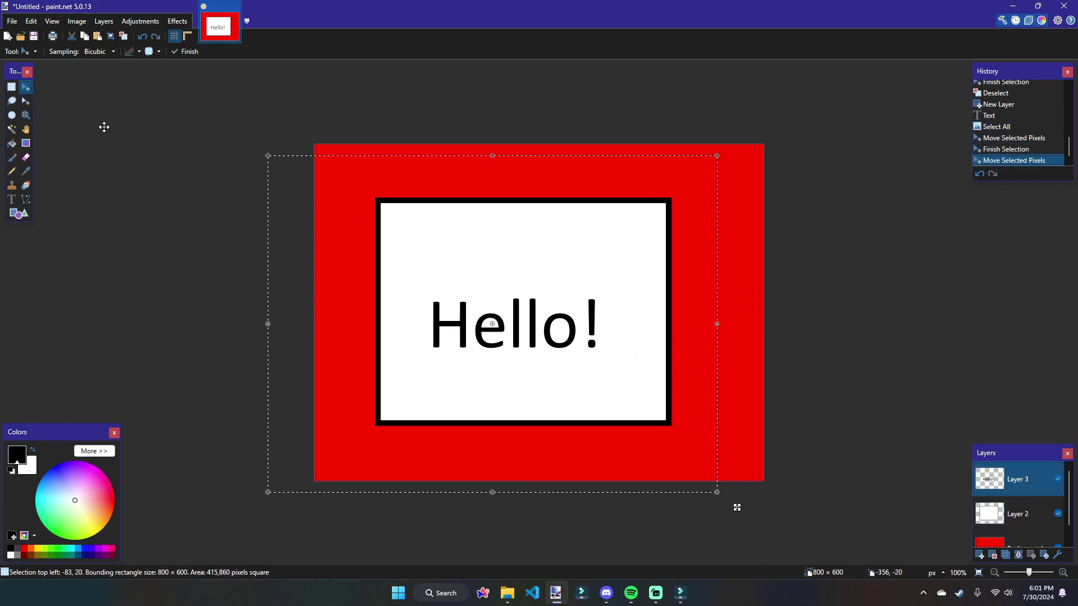
pyautogui.press('s')
pyautogui.hotkey('ctrl', 'd')
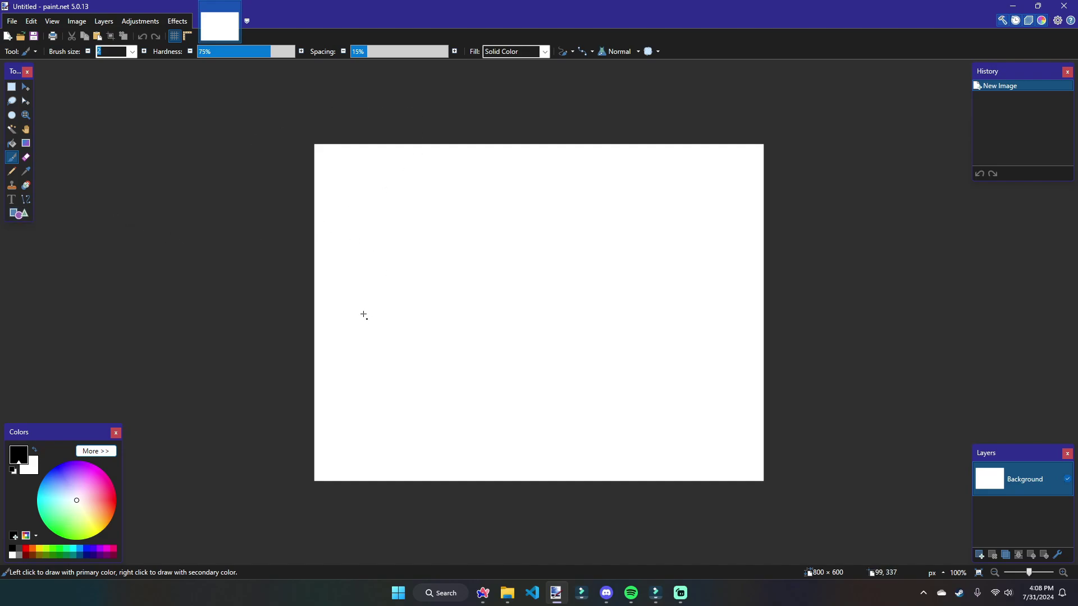
# Step: Handwrite the letters 'Mat' on the canvas with the Paintbrush
pyautogui.moveTo(362, 328)
pyautogui.mouseDown()
pyautogui.moveTo(388, 259)
pyautogui.moveTo(406, 325)
pyautogui.mouseUp()
pyautogui.moveTo(458, 296)
pyautogui.mouseDown()
pyautogui.moveTo(424, 323)
pyautogui.moveTo(452, 334)
pyautogui.mouseUp()
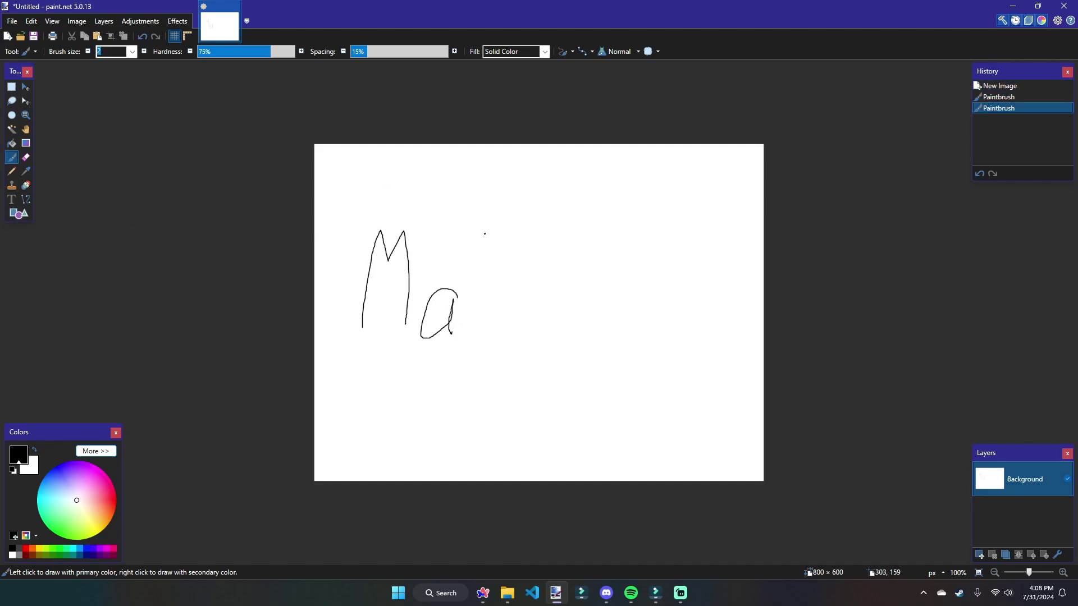
pyautogui.moveTo(485, 234); pyautogui.dragTo(484, 337)
pyautogui.moveTo(535, 226); pyautogui.dragTo(529, 333)
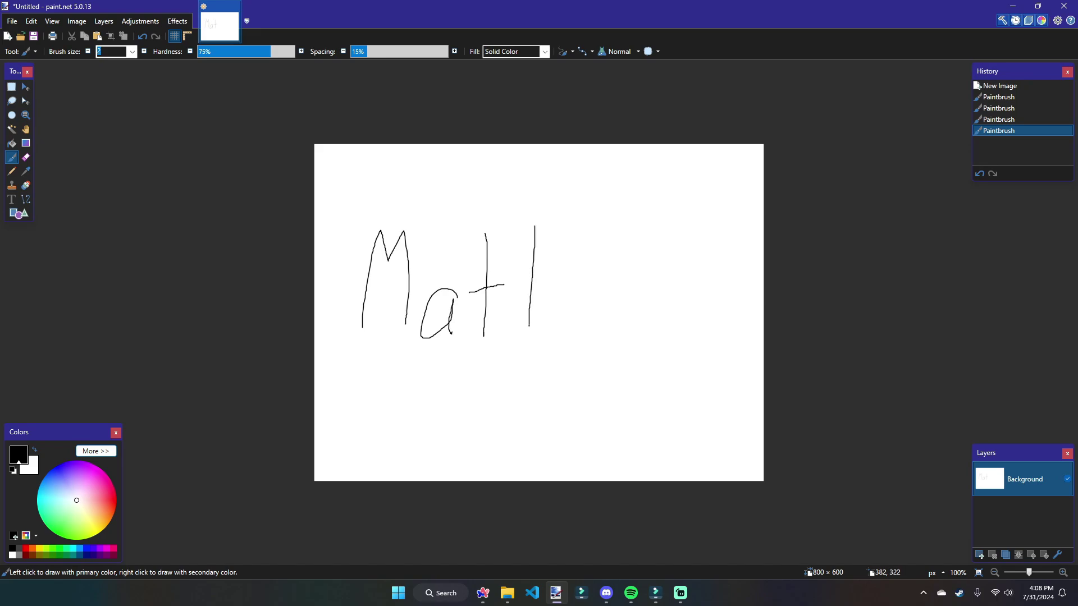
pyautogui.moveTo(519, 285); pyautogui.dragTo(544, 287)
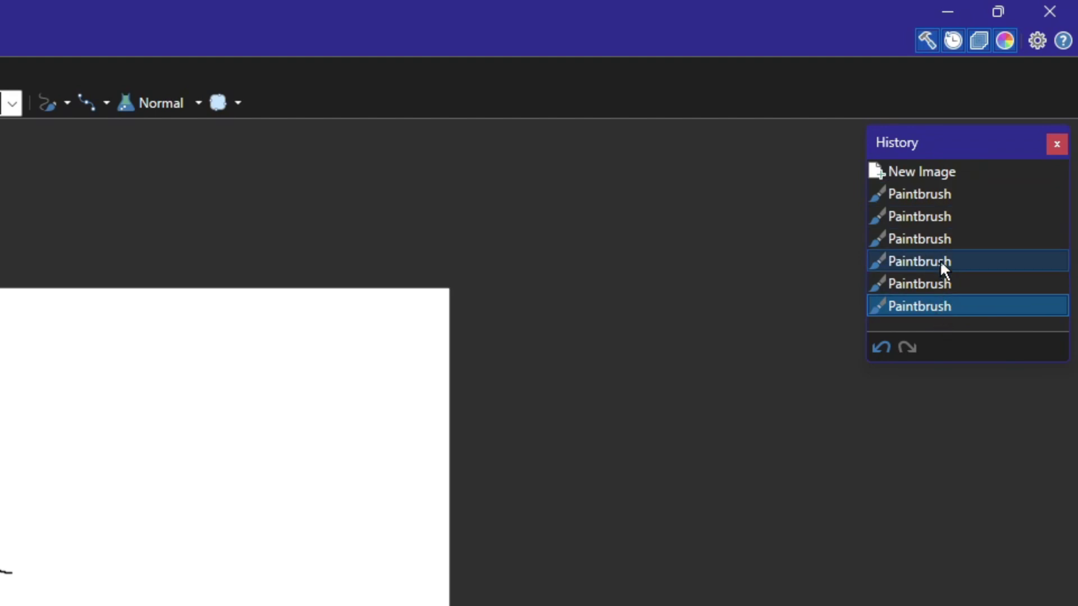
# Step: Undo recent strokes in the History panel, then redo back to 'Mat'
pyautogui.click(943, 240)
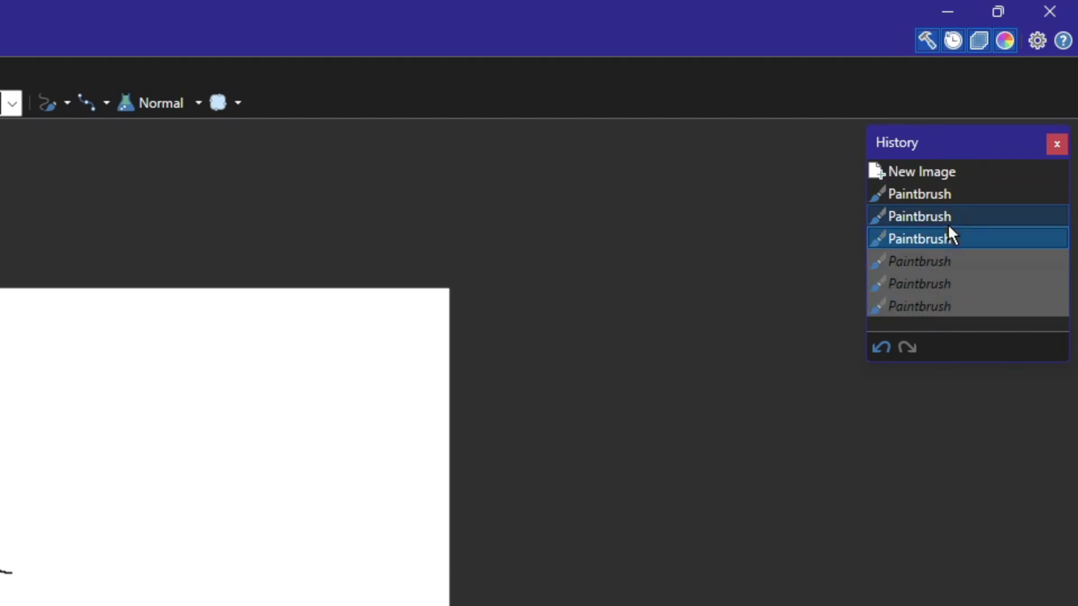
pyautogui.click(948, 224)
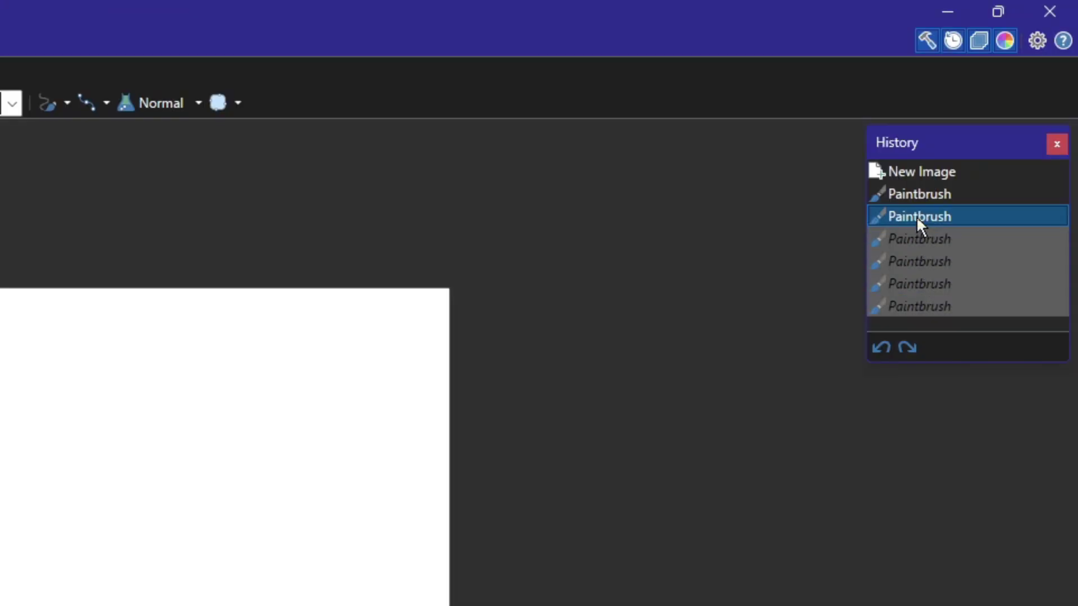
pyautogui.click(951, 262)
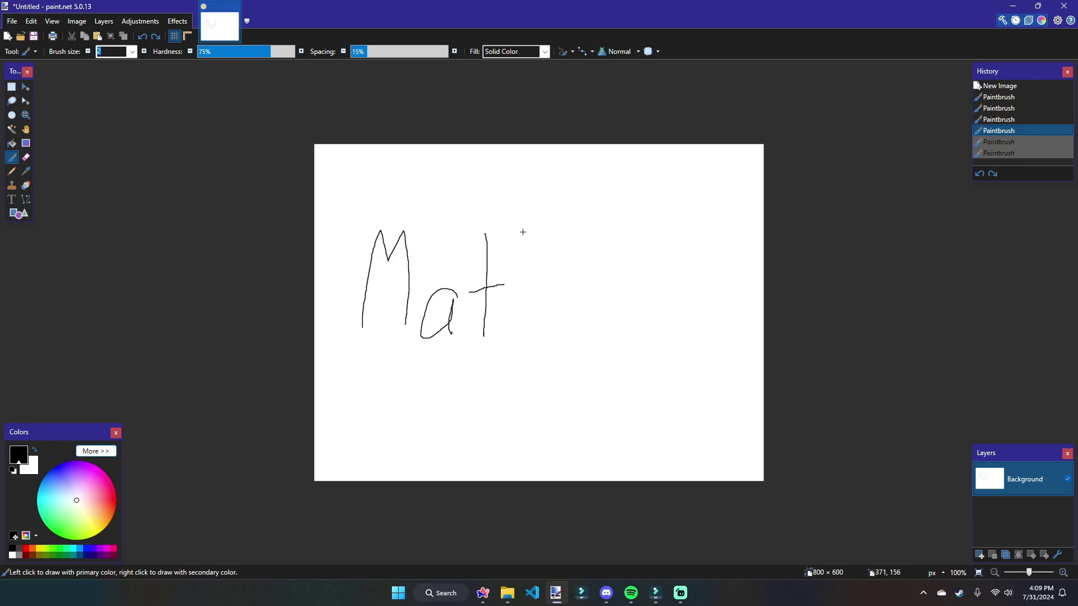
# Step: Draw a second t and continue handwriting the remaining letters
pyautogui.moveTo(522, 232); pyautogui.dragTo(510, 341)
pyautogui.moveTo(510, 287); pyautogui.dragTo(542, 286)
pyautogui.moveTo(556, 235)
pyautogui.mouseDown()
pyautogui.moveTo(538, 330)
pyautogui.moveTo(542, 308)
pyautogui.moveTo(589, 318)
pyautogui.moveTo(598, 301)
pyautogui.moveTo(586, 328)
pyautogui.moveTo(619, 329)
pyautogui.moveTo(653, 304)
pyautogui.mouseUp()
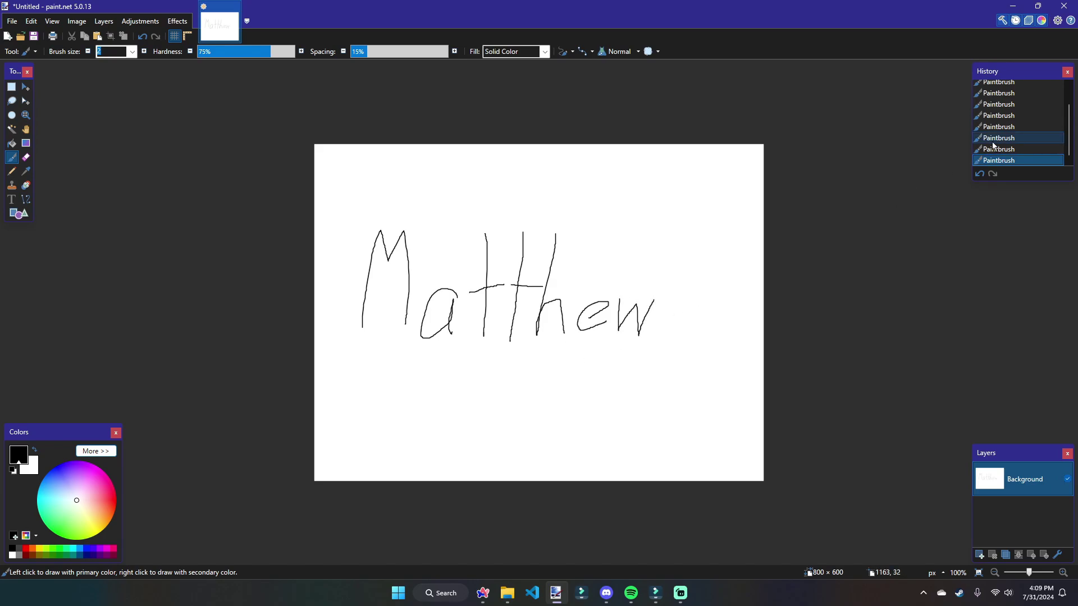
pyautogui.scroll(5, 1014, 133)
pyautogui.scroll(-5, 1014, 133)
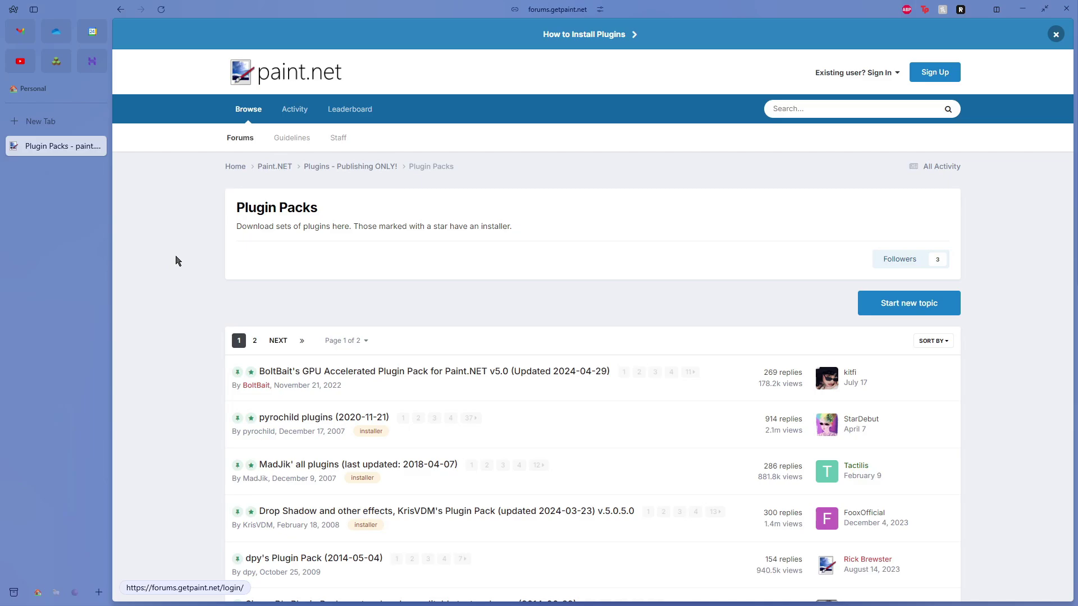
# Step: Open BoltBait's GPU accelerated plugin pack topic on the paint.net Forums
pyautogui.scroll(-3, 176, 260)
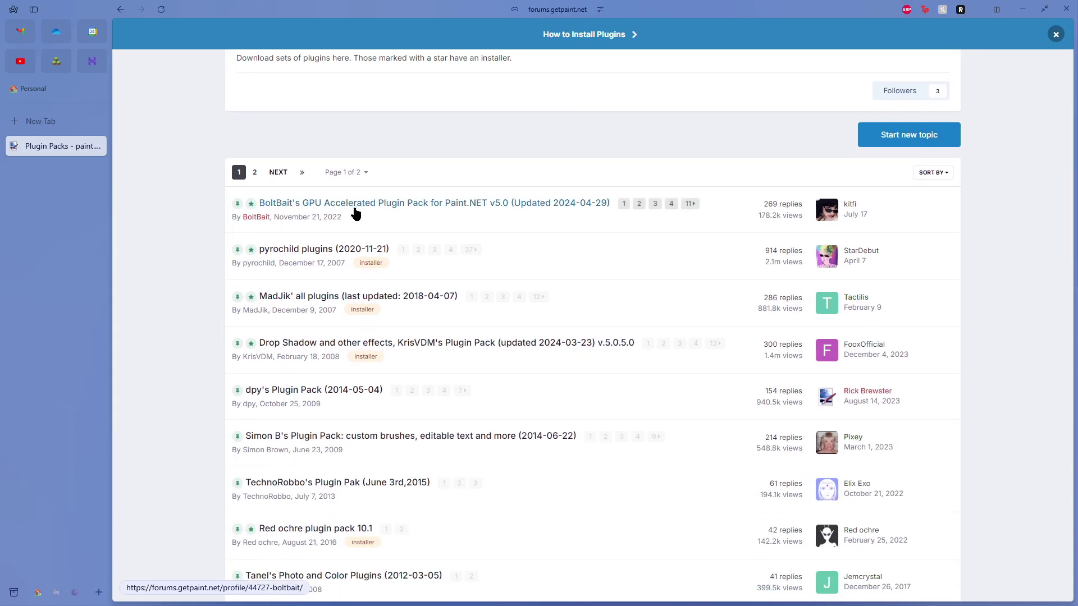
pyautogui.click(283, 206)
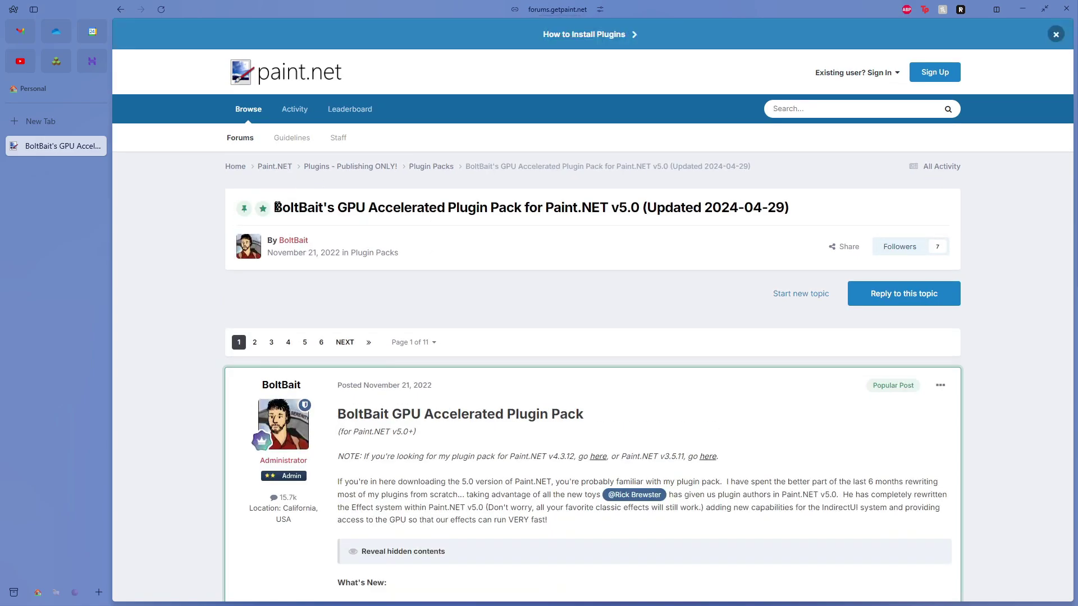
pyautogui.moveTo(277, 207); pyautogui.dragTo(819, 211)
pyautogui.click(592, 235)
# Step: Read down through the post's plugin pack installation steps
pyautogui.scroll(-8, 595, 230)
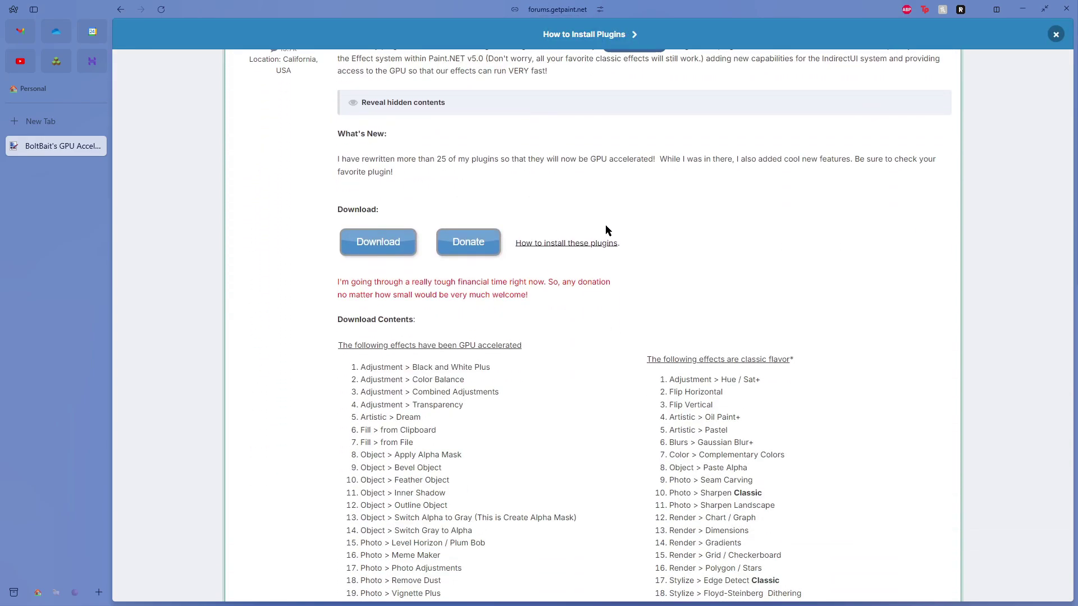
pyautogui.scroll(-5, 534, 282)
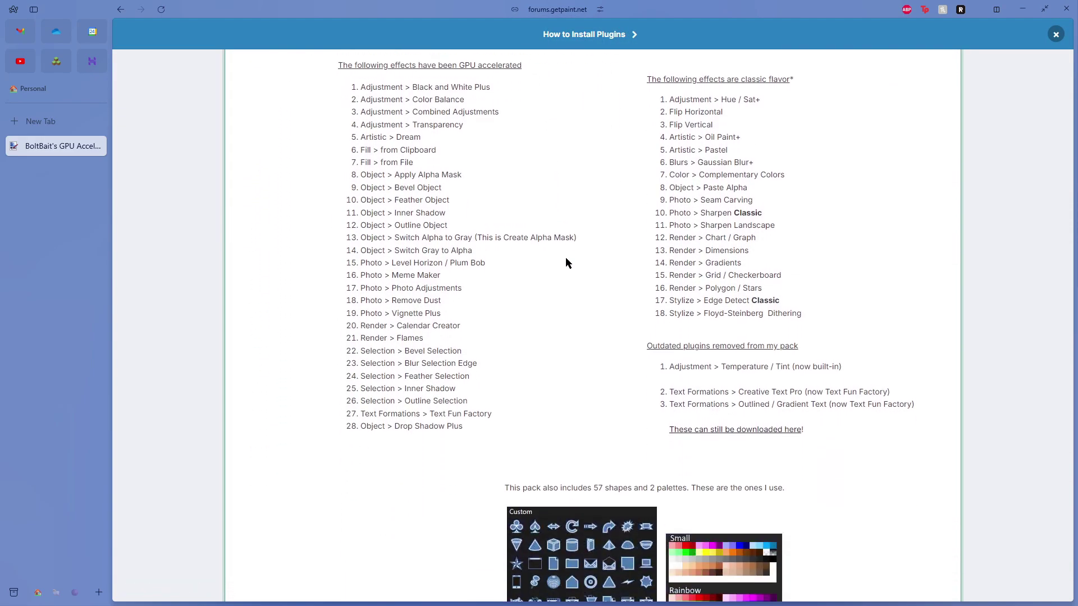
pyautogui.scroll(-15, 559, 231)
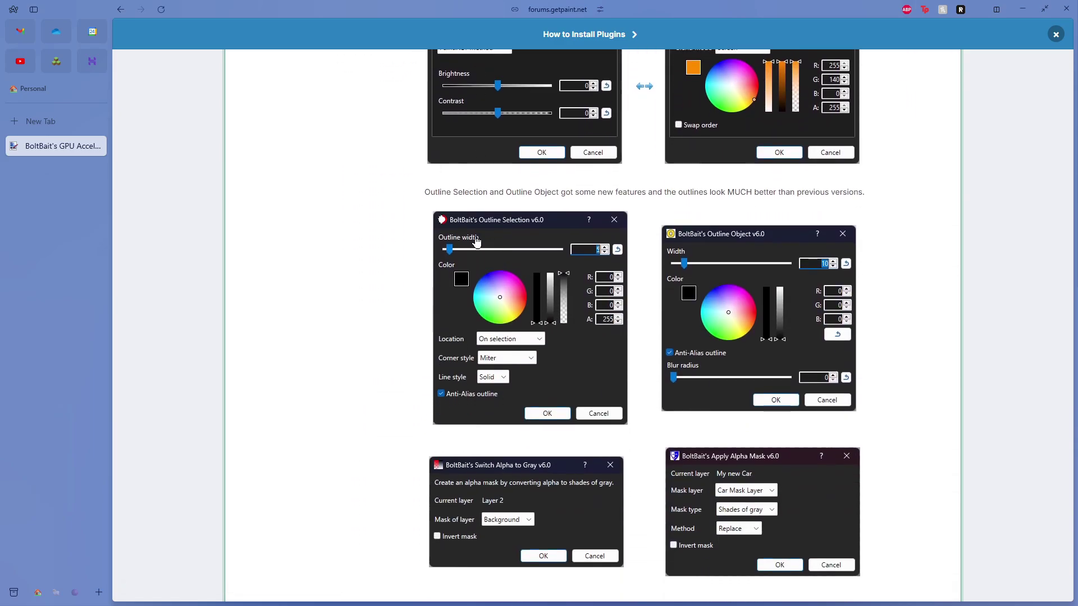
pyautogui.scroll(-18, 465, 241)
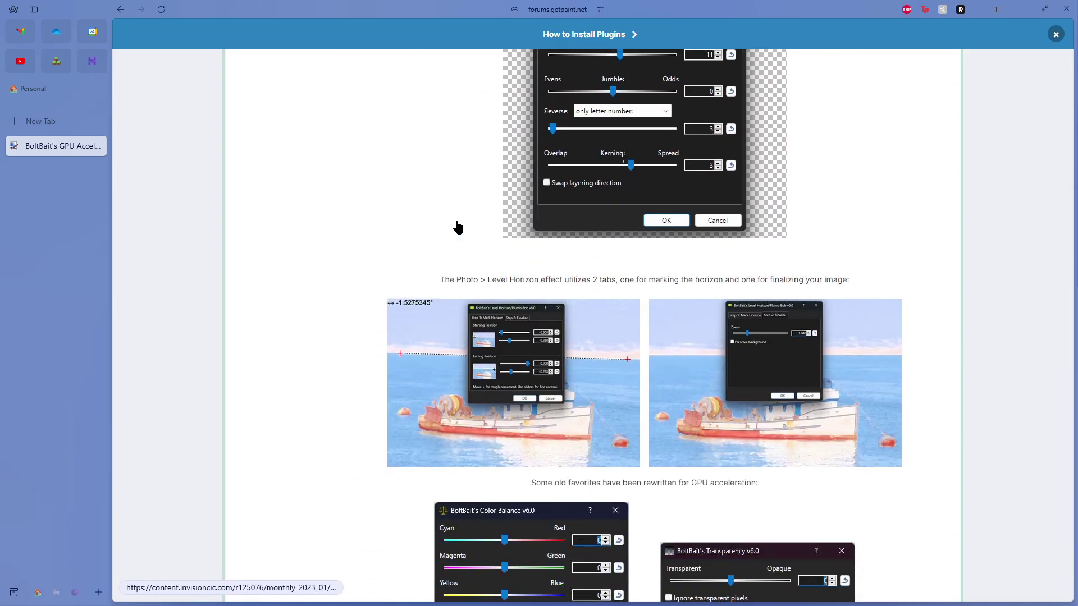
pyautogui.scroll(-12, 458, 227)
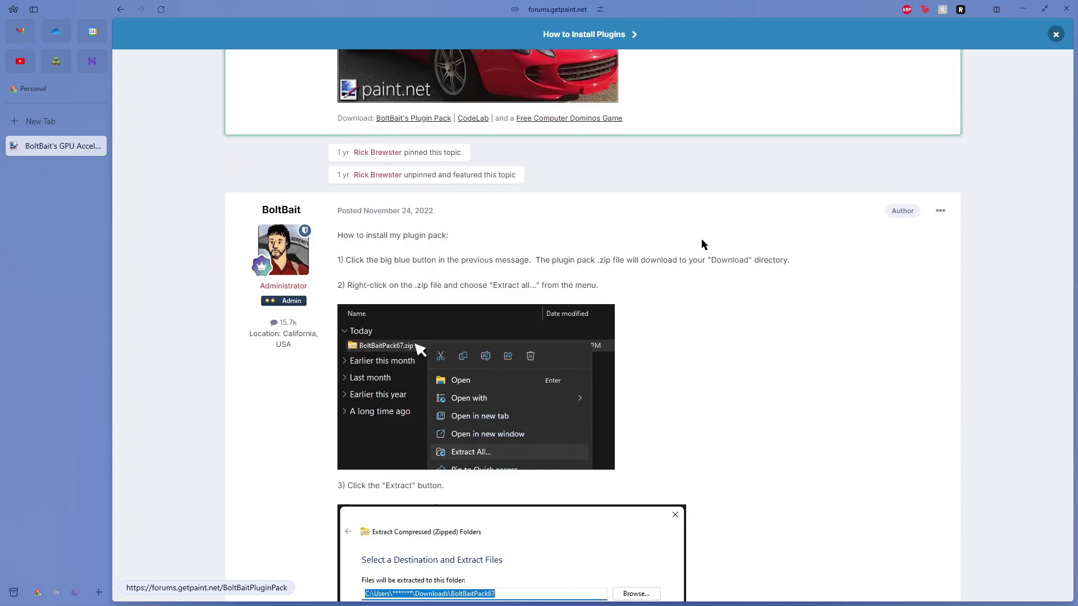
pyautogui.scroll(18, 699, 256)
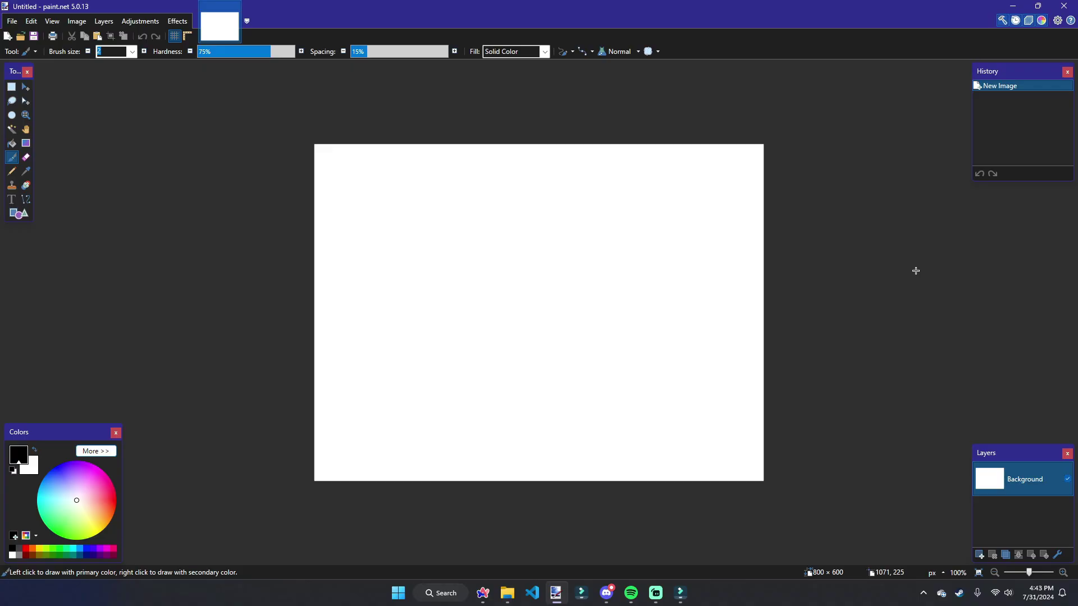
# Step: Add two new empty layers and make Layer 2 the active layer
pyautogui.click(980, 555)
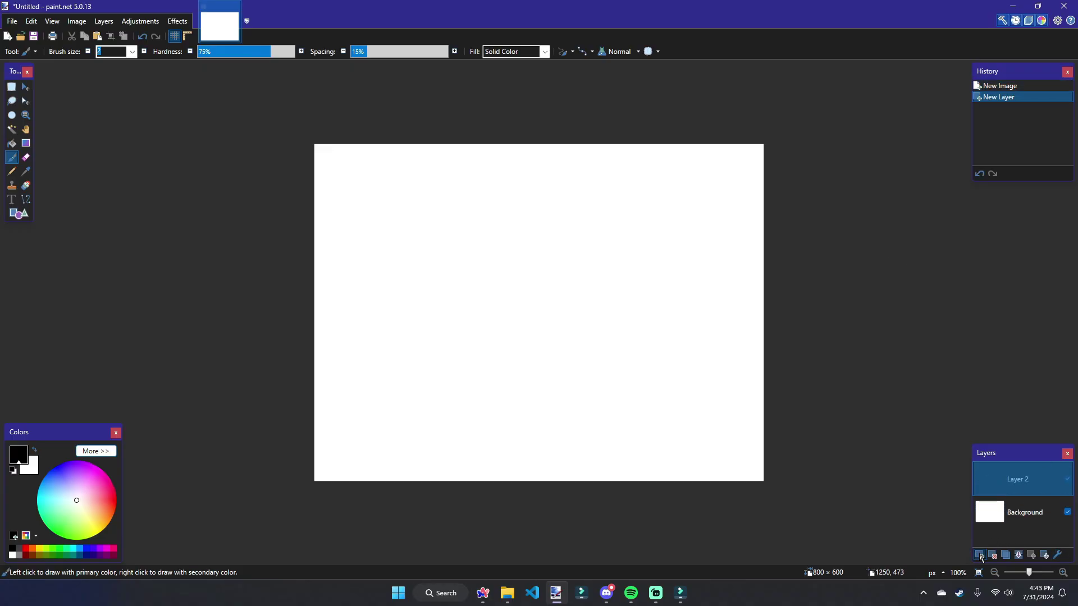
pyautogui.click(980, 555)
pyautogui.click(999, 527)
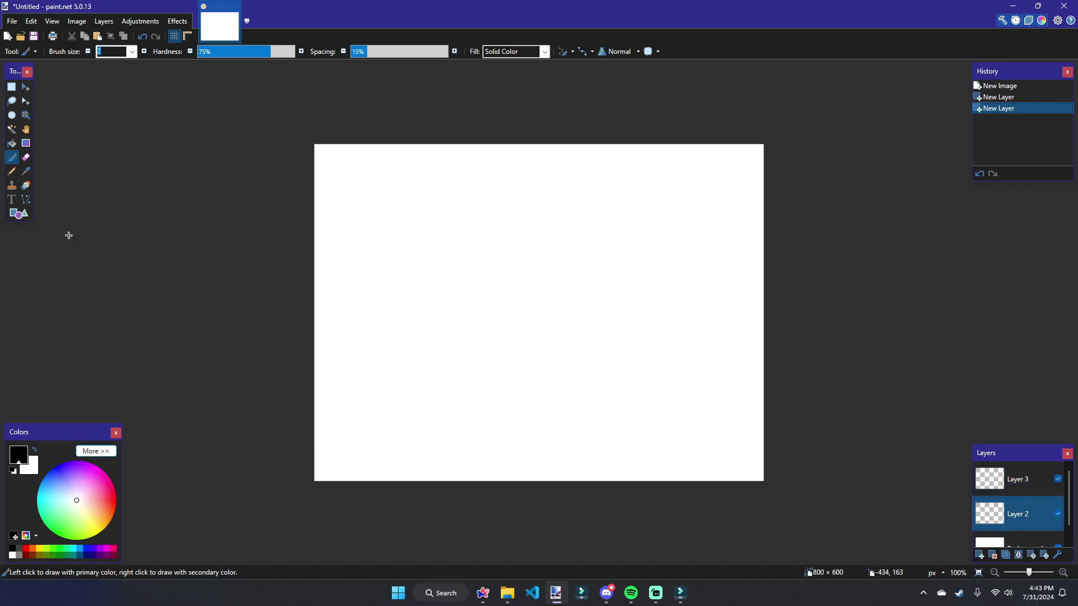
# Step: Draw a filled black ellipse on Layer 2 and shape it into a roughly 380×378 circle
pyautogui.click(19, 214)
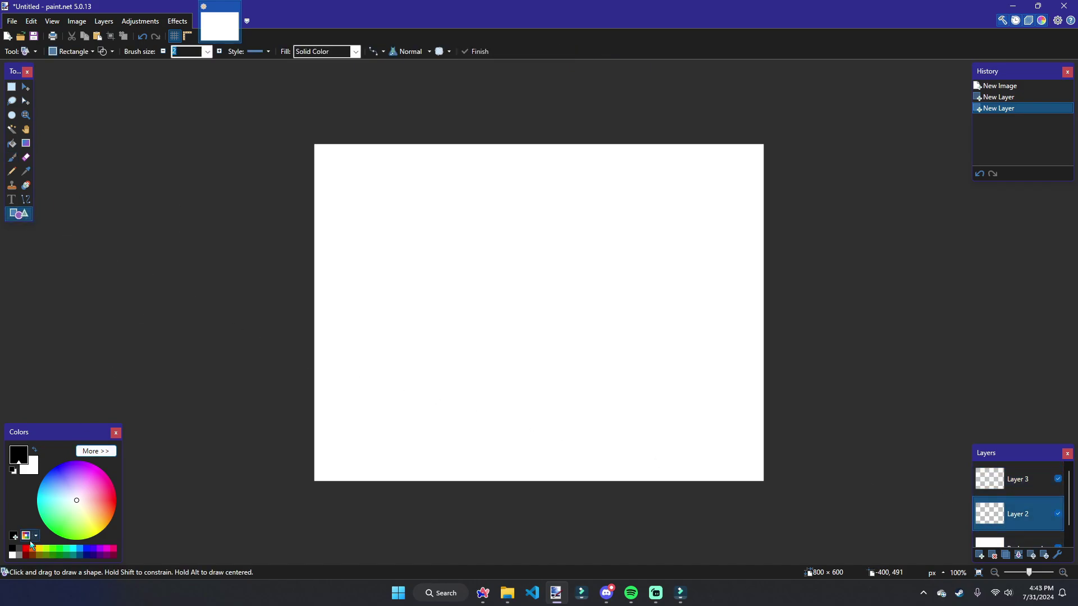
pyautogui.click(102, 51)
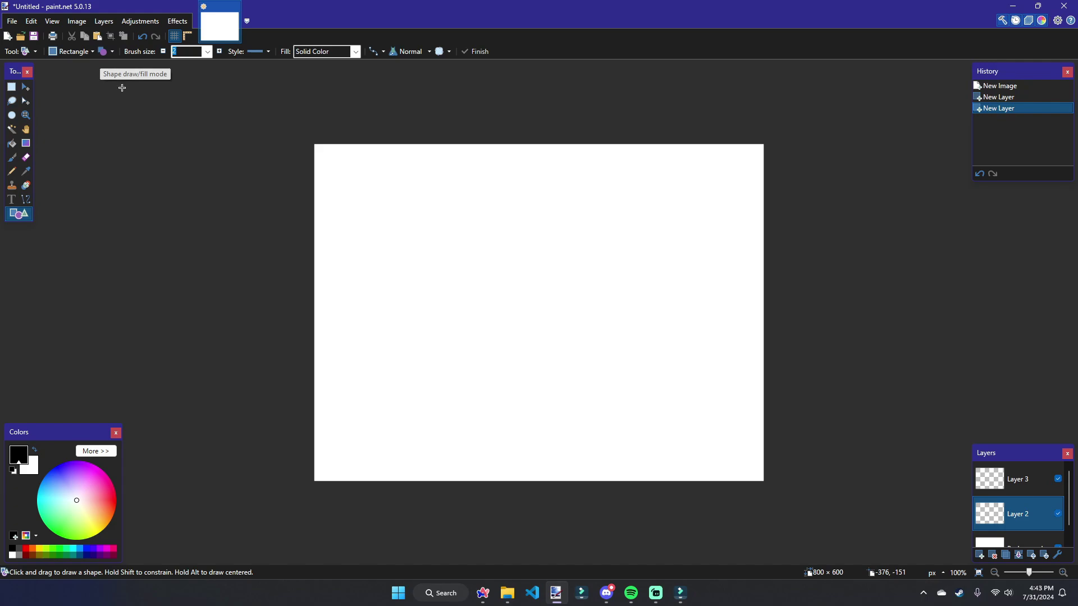
pyautogui.moveTo(415, 203); pyautogui.dragTo(611, 408)
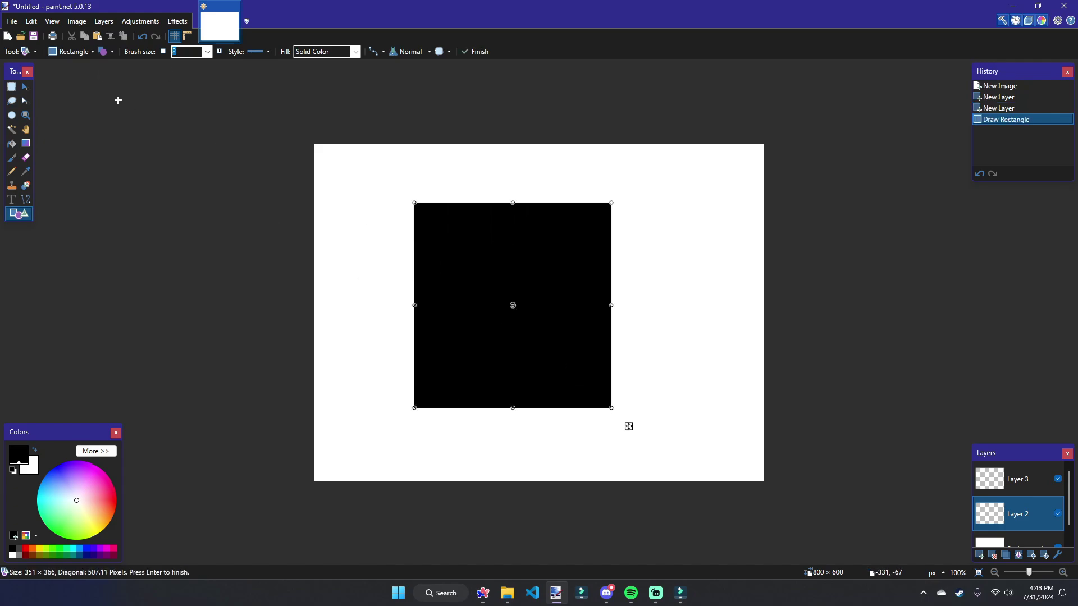
pyautogui.click(91, 50)
pyautogui.click(107, 74)
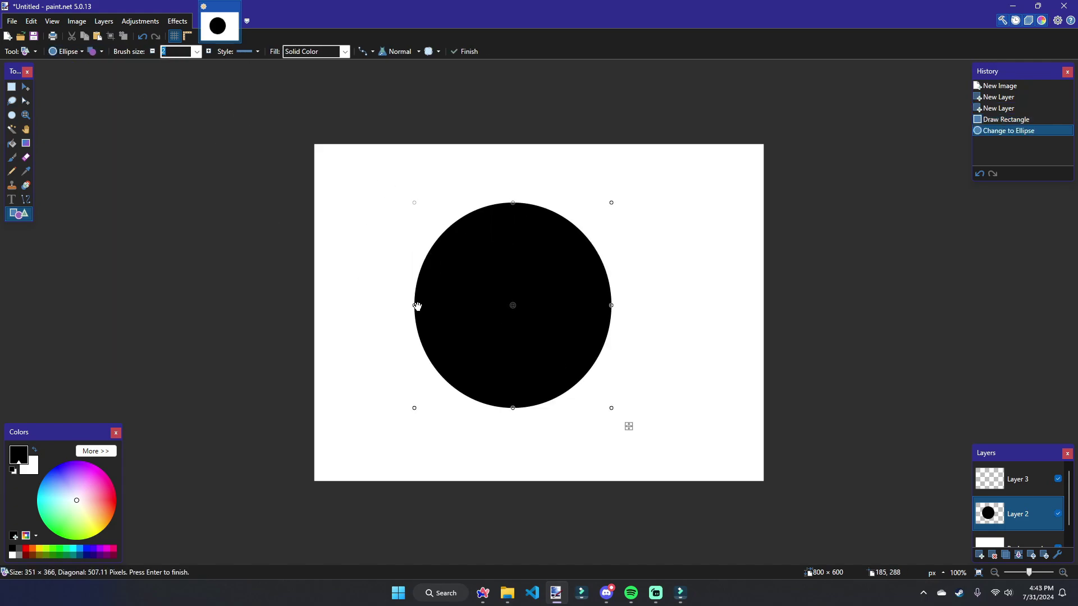
pyautogui.moveTo(416, 306); pyautogui.dragTo(398, 305)
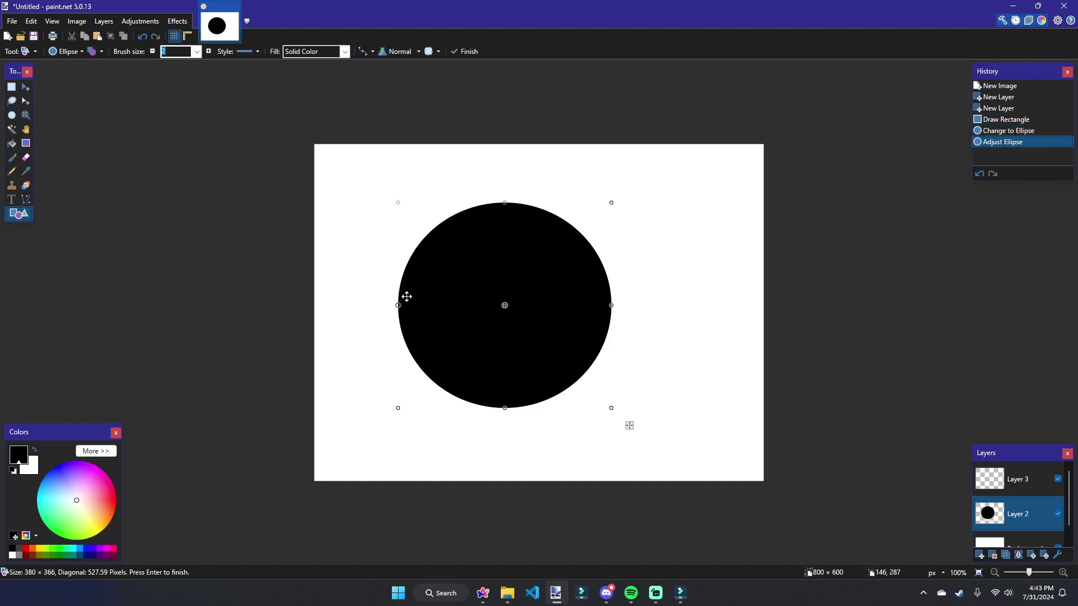
pyautogui.moveTo(505, 202); pyautogui.dragTo(505, 195)
# Step: Centre the black circle on the canvas with Align Object, then make Layer 3 active for text
pyautogui.press('s')
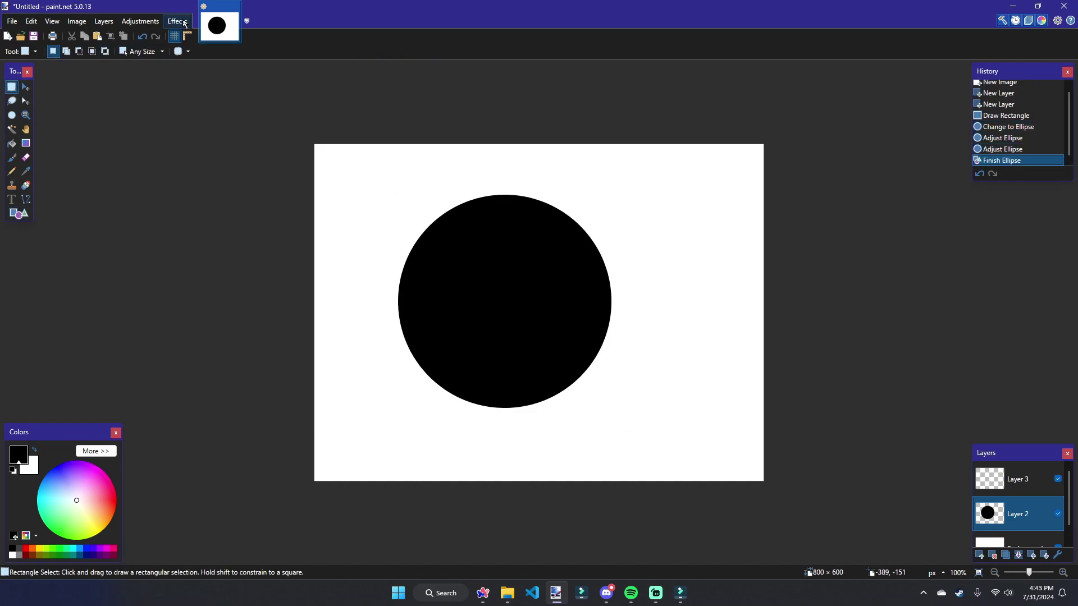
pyautogui.click(185, 25)
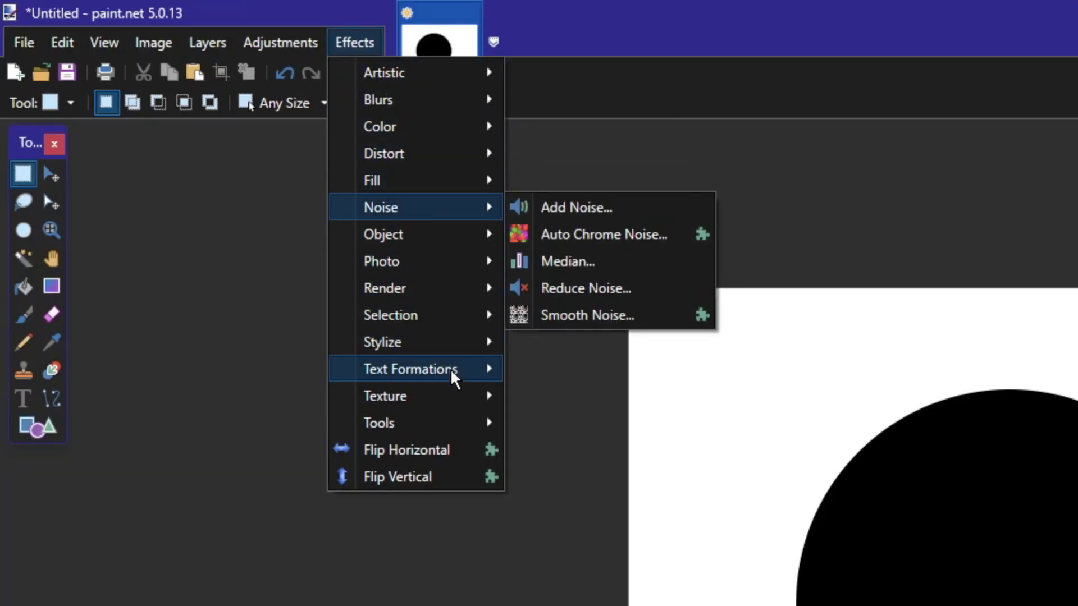
pyautogui.moveTo(349, 247)
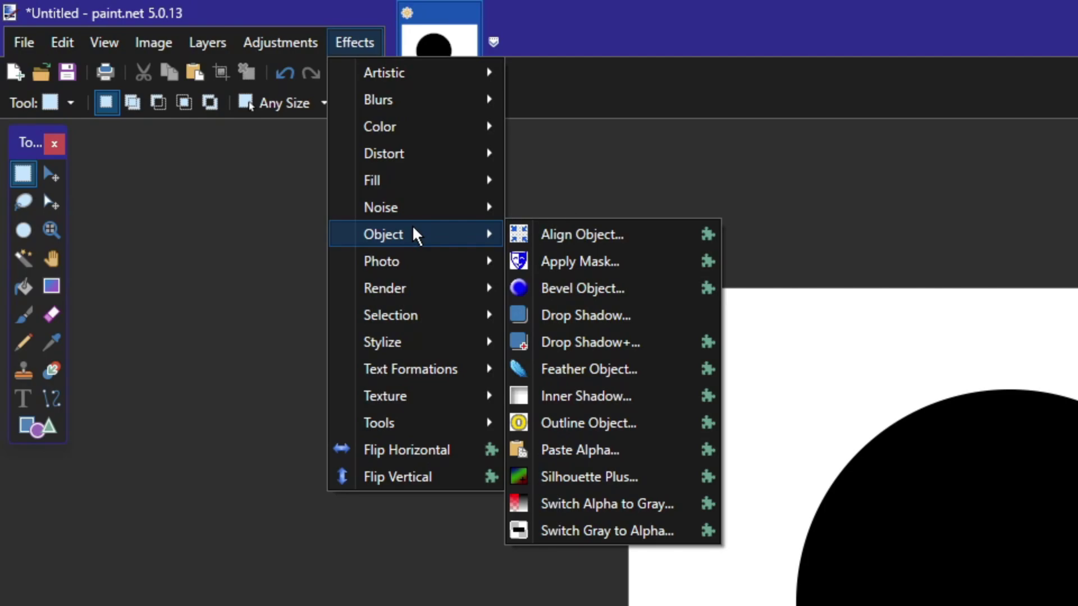
pyautogui.click(558, 236)
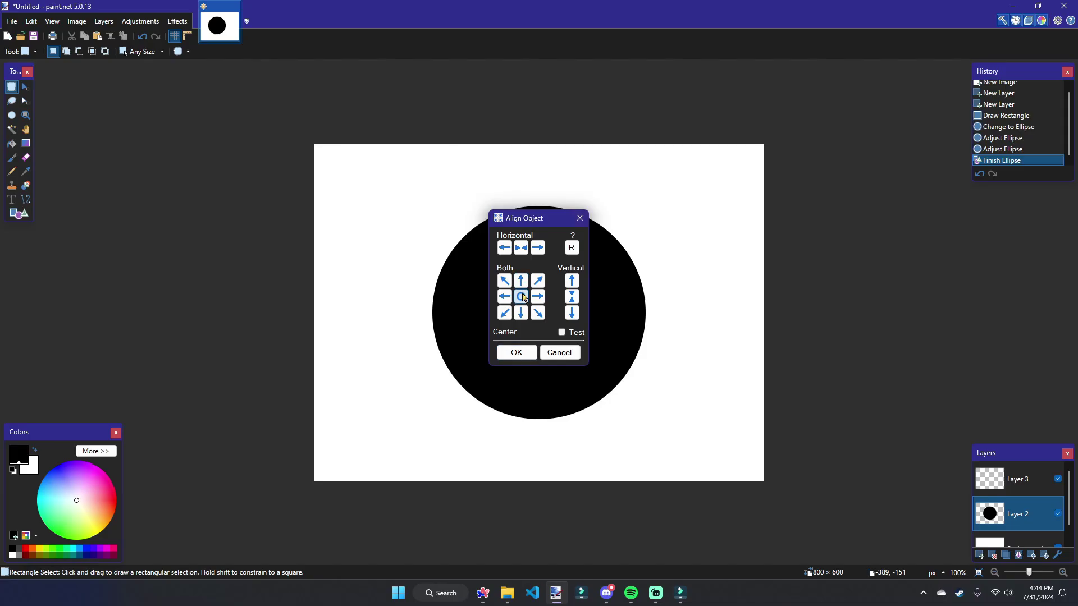
pyautogui.moveTo(529, 218); pyautogui.dragTo(694, 234)
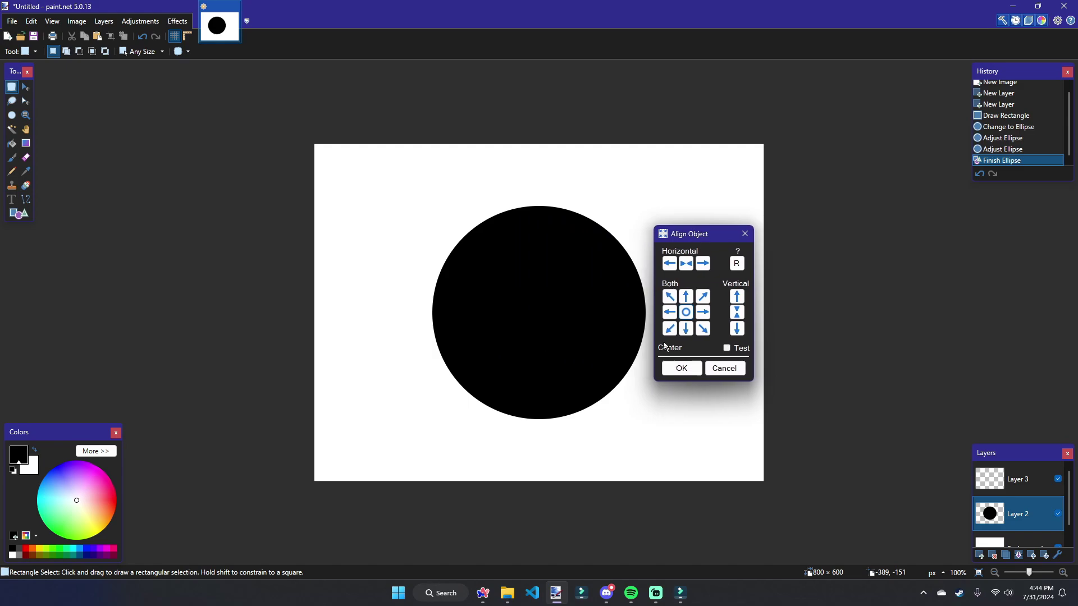
pyautogui.click(669, 296)
pyautogui.click(703, 296)
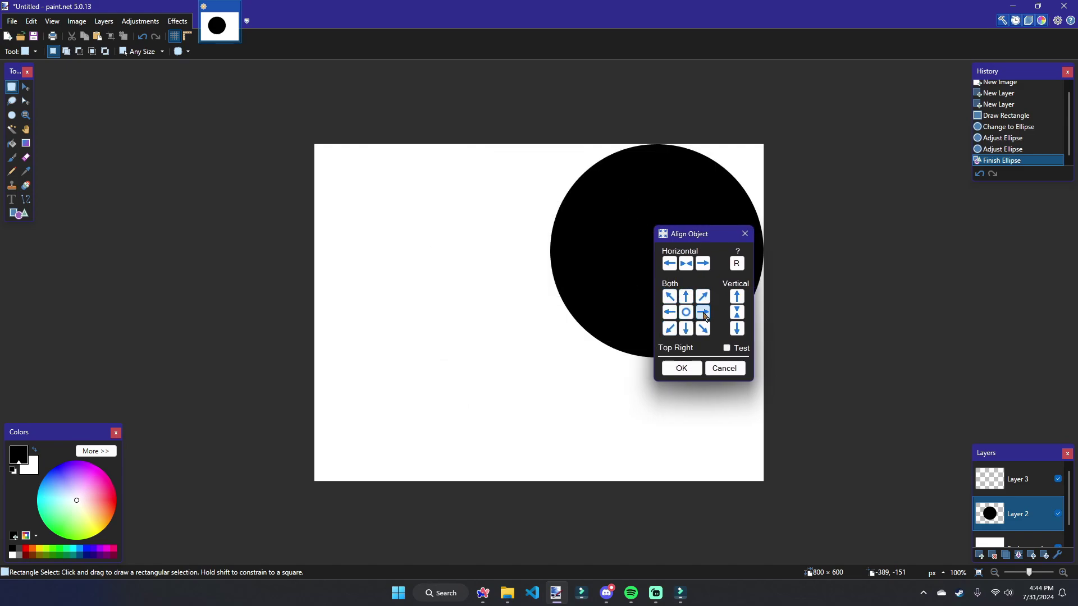
pyautogui.click(703, 329)
pyautogui.click(685, 329)
pyautogui.click(687, 313)
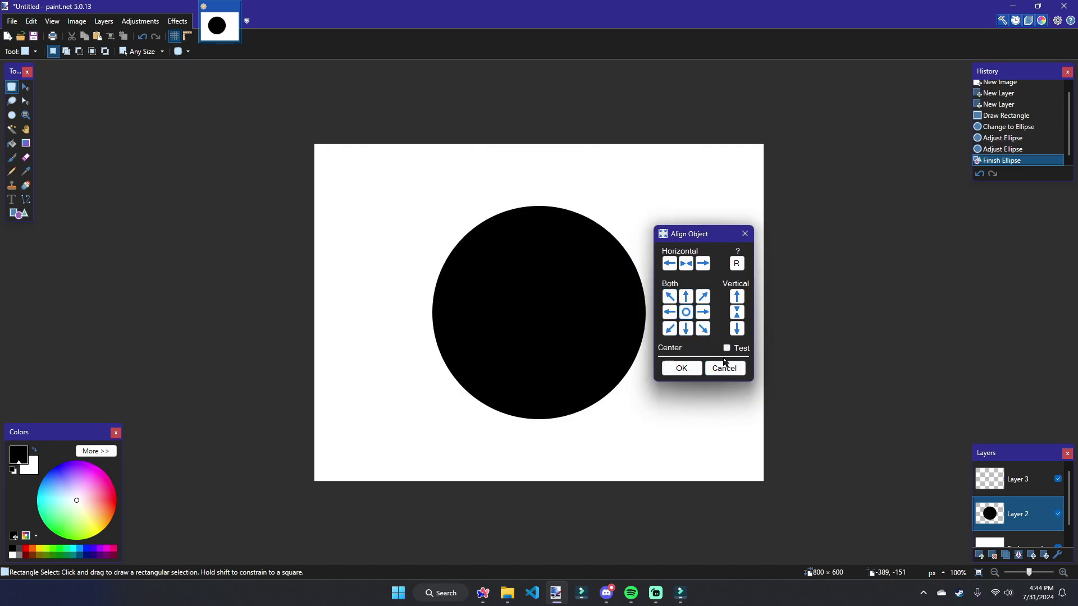
pyautogui.click(694, 370)
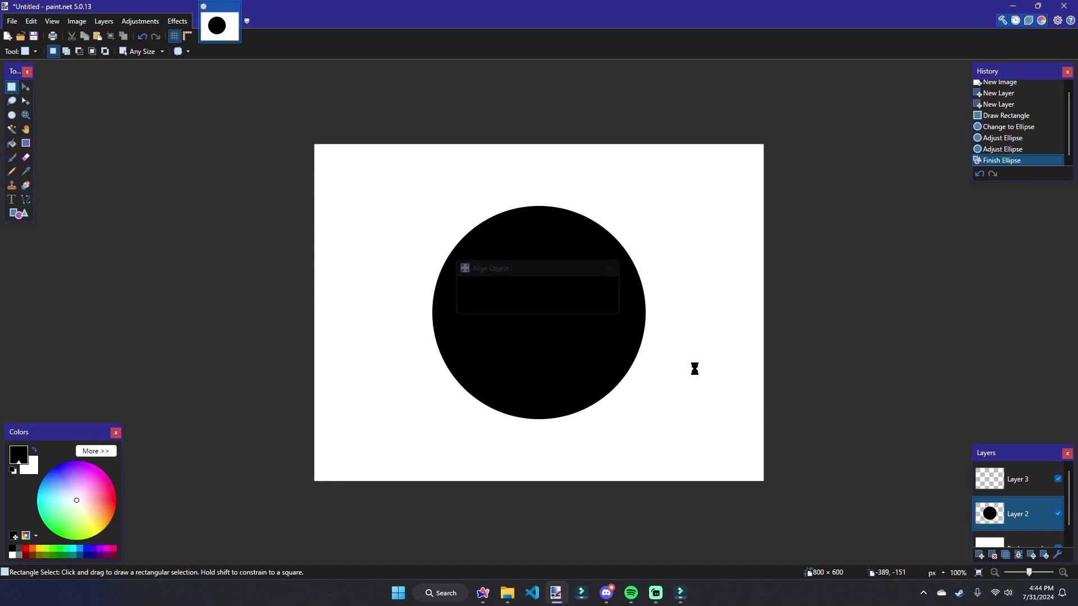
pyautogui.click(1006, 478)
pyautogui.click(12, 200)
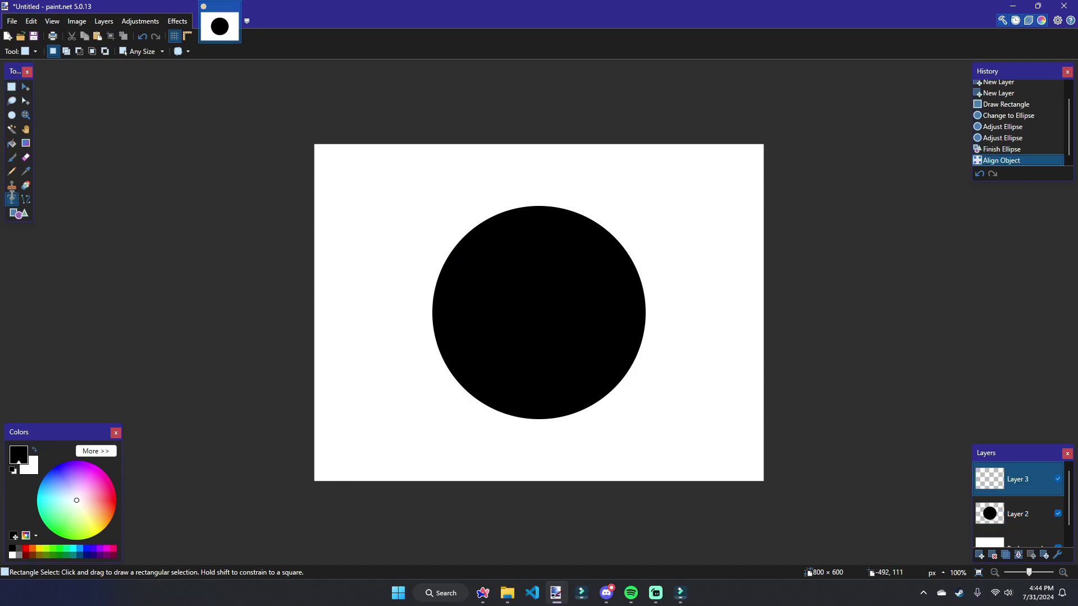
# Step: Add red Calibri 96 'Logo!' text and centre it on the circle with Repeat Align Object
pyautogui.click(25, 550)
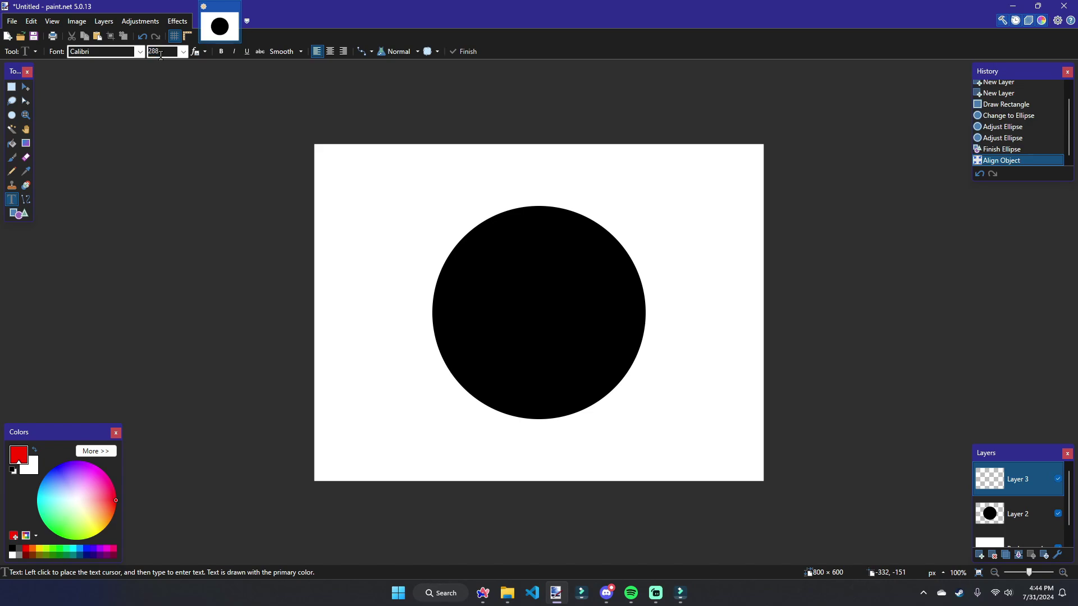
pyautogui.click(395, 308)
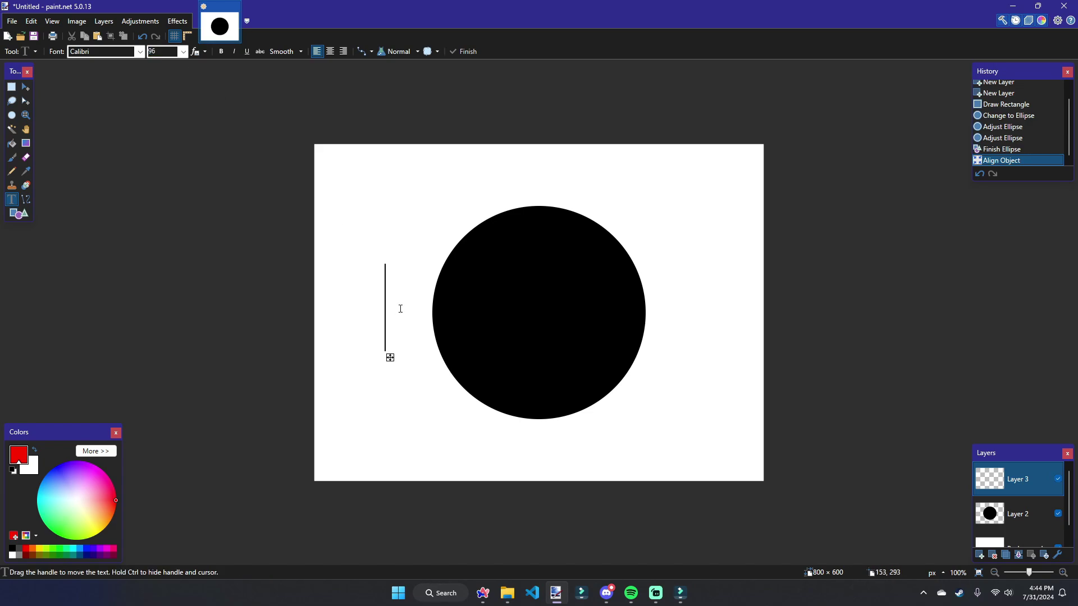
pyautogui.write('Logo!')
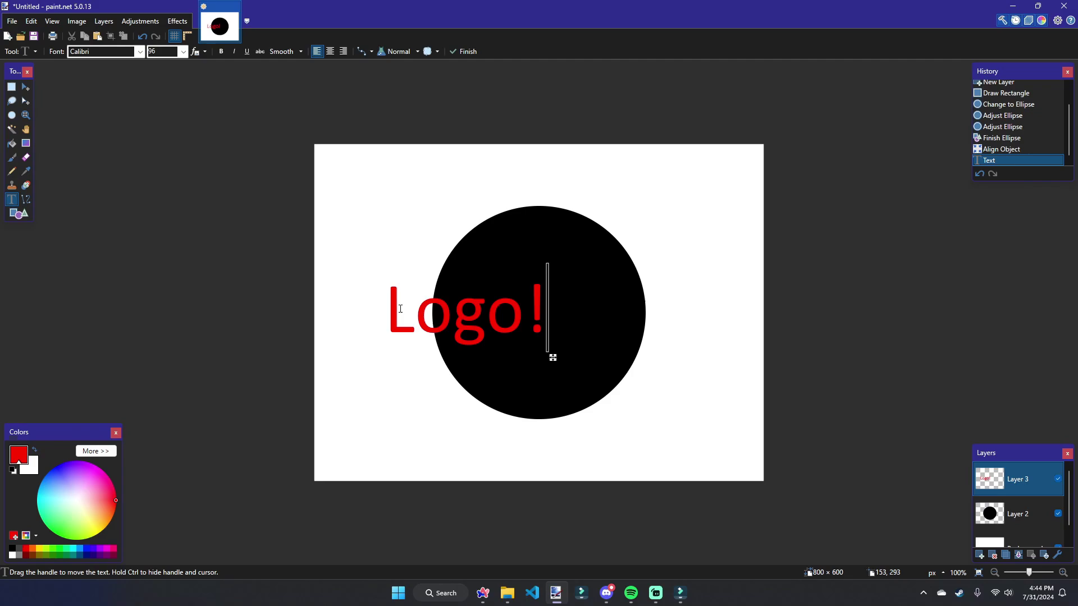
pyautogui.click(11, 87)
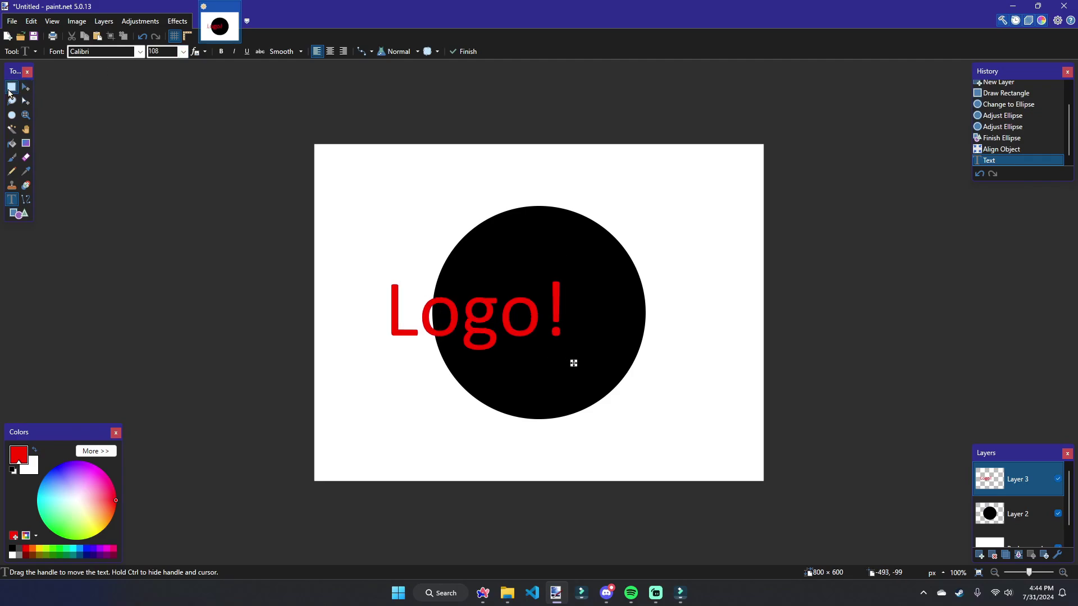
pyautogui.click(177, 20)
pyautogui.click(197, 36)
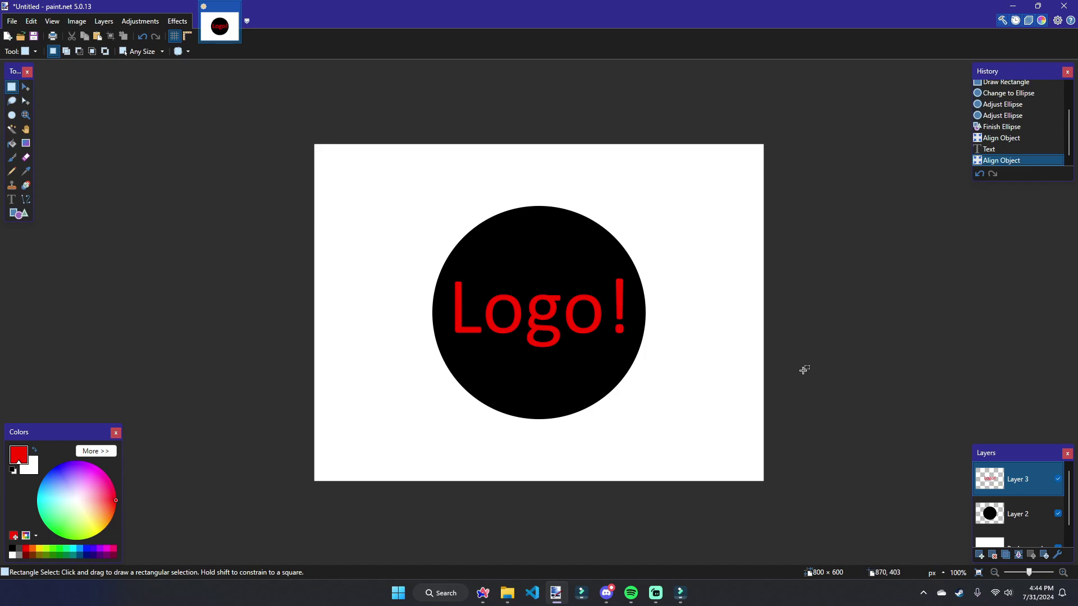
# Step: Give the Logo! text a white Drop Shadow with distance 0, radius 100 and raised opacity
pyautogui.click(177, 21)
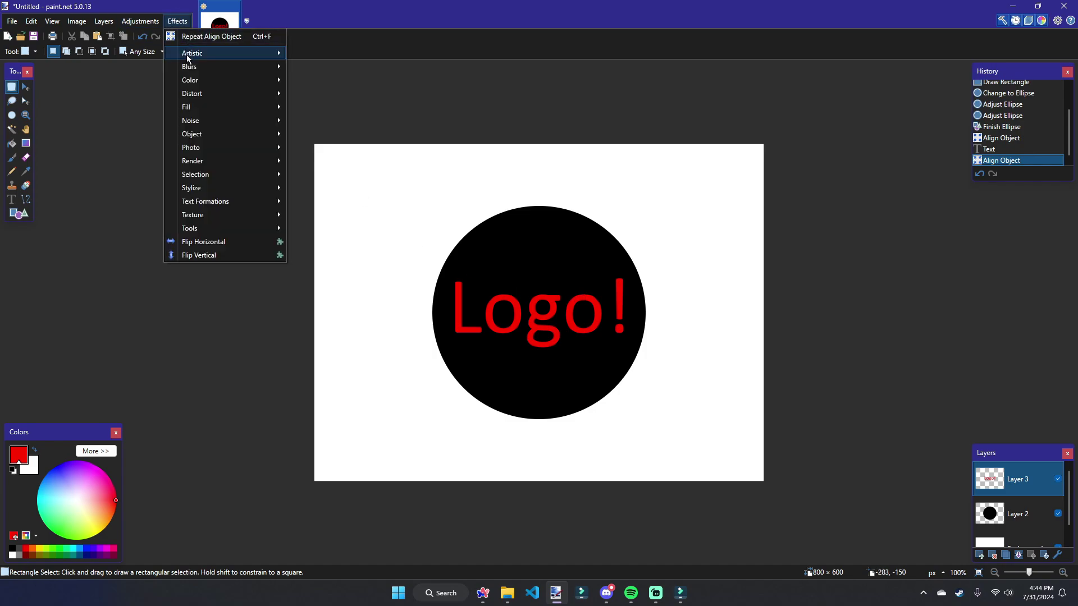
pyautogui.moveTo(198, 67)
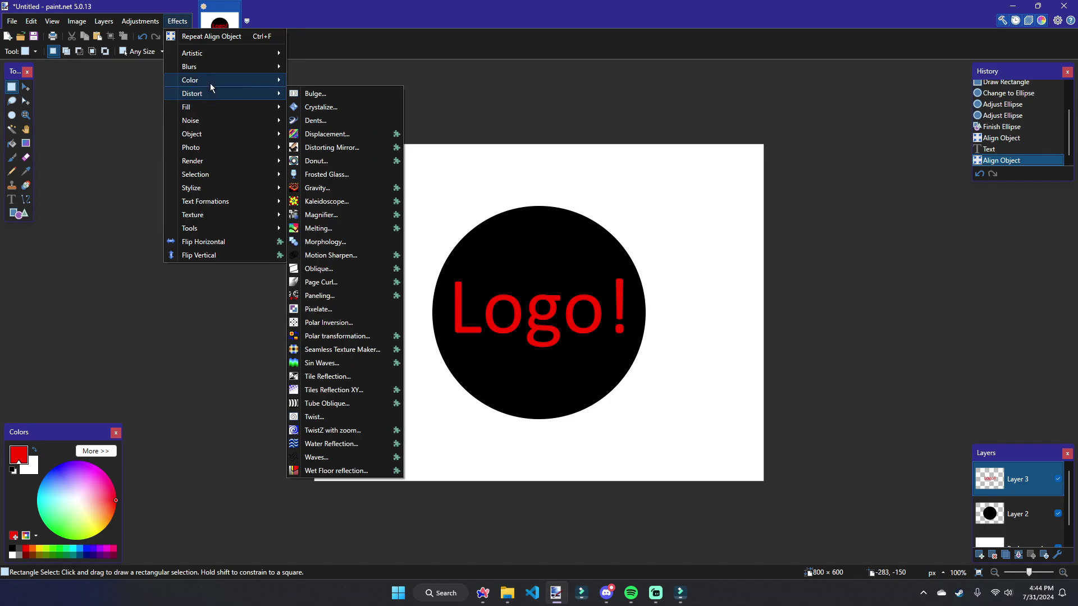
pyautogui.moveTo(211, 94)
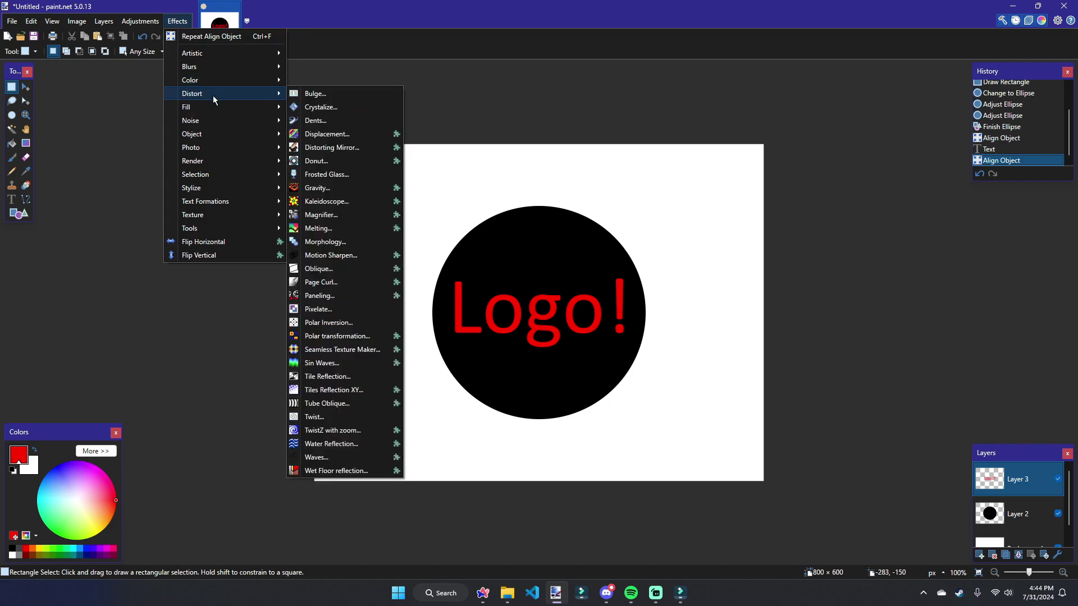
pyautogui.moveTo(228, 140)
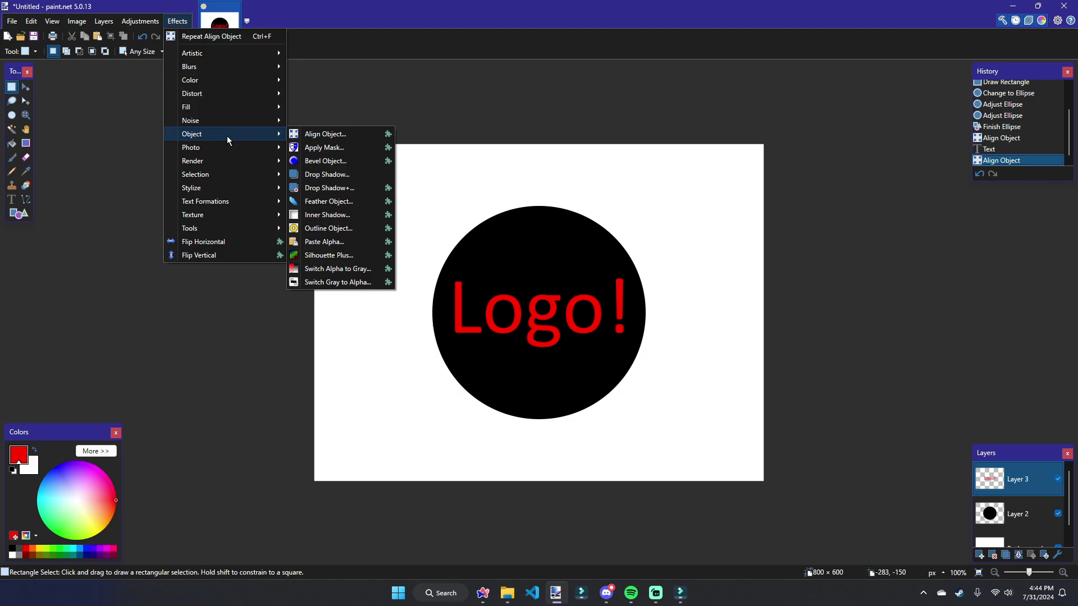
pyautogui.click(342, 178)
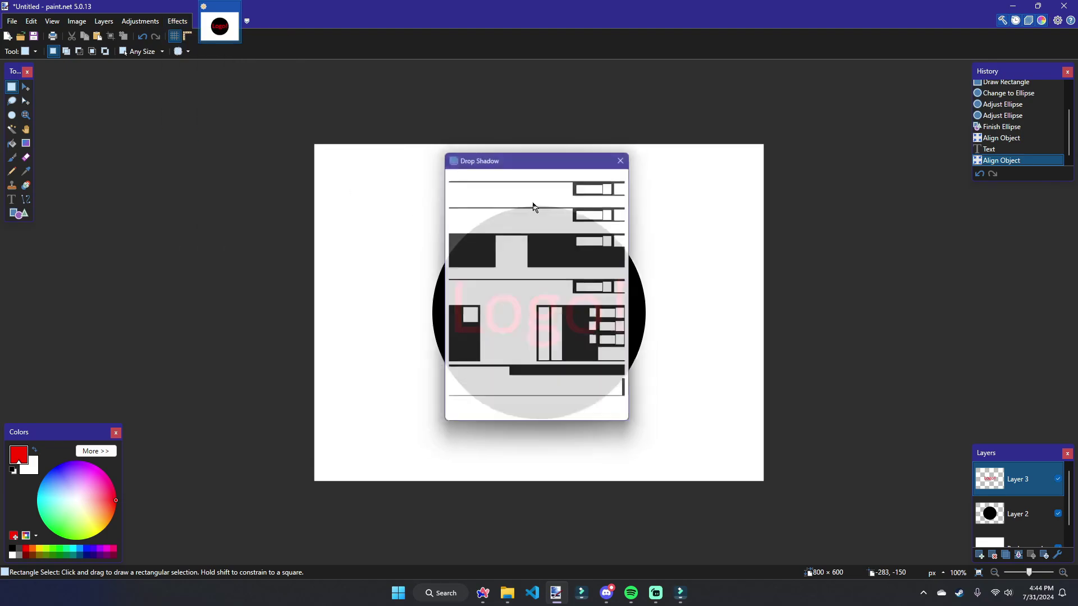
pyautogui.moveTo(910, 325); pyautogui.dragTo(910, 272)
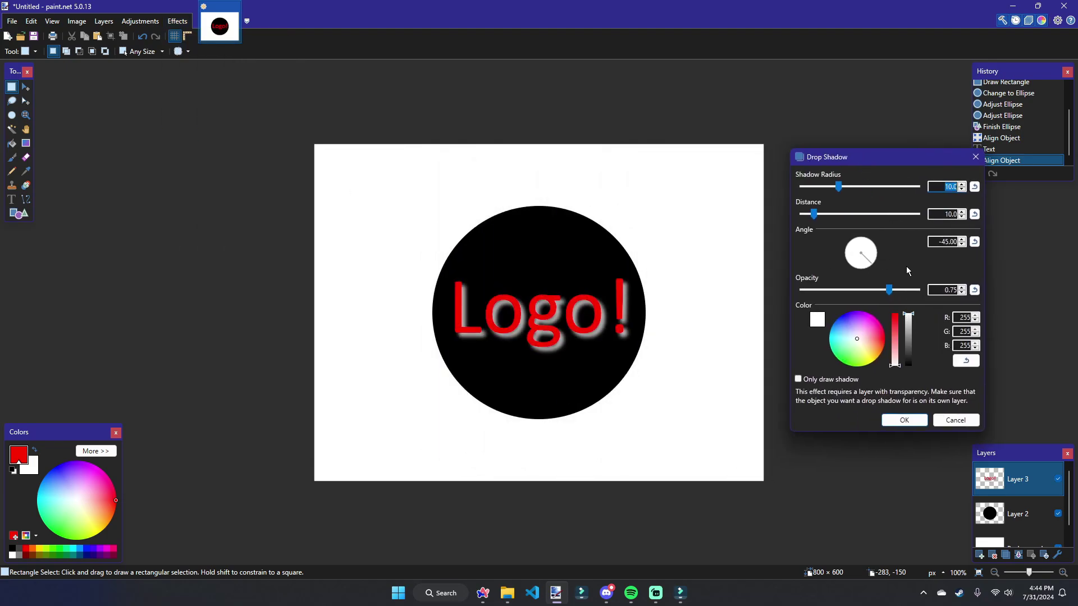
pyautogui.click(815, 217)
pyautogui.moveTo(815, 217); pyautogui.dragTo(921, 187)
pyautogui.moveTo(888, 290); pyautogui.dragTo(919, 290)
pyautogui.click(911, 424)
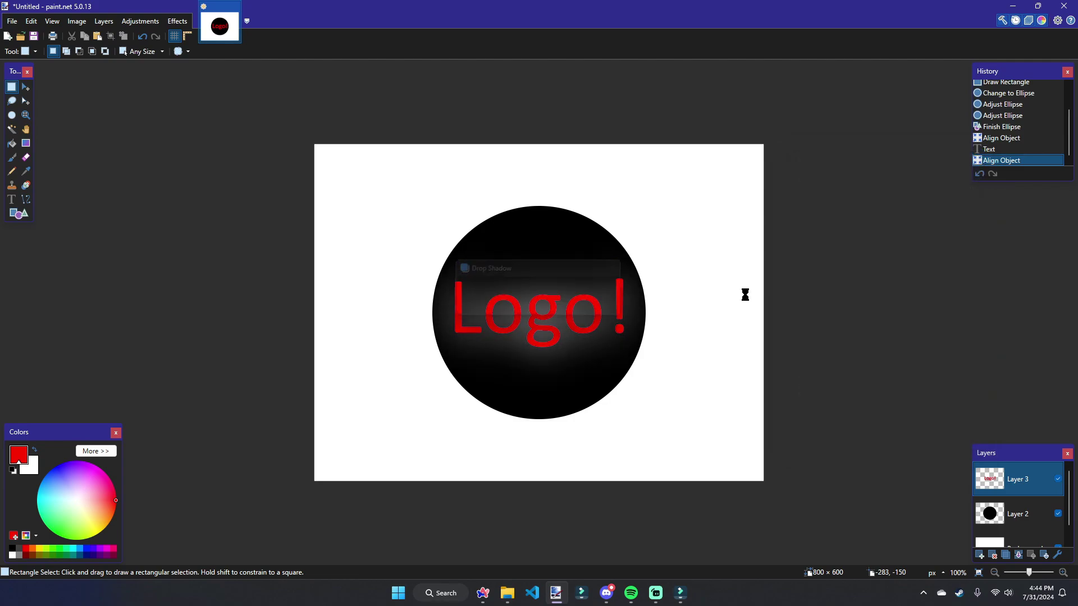
# Step: Apply a black Drop Shadow to the circle on Layer 2
pyautogui.click(1022, 518)
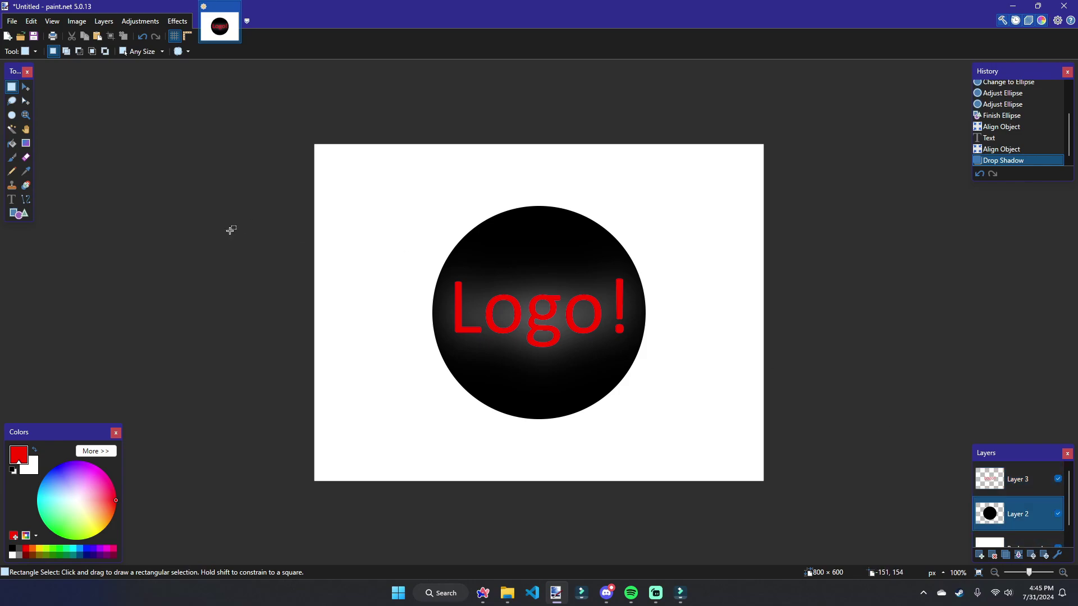
pyautogui.click(178, 21)
pyautogui.moveTo(246, 132)
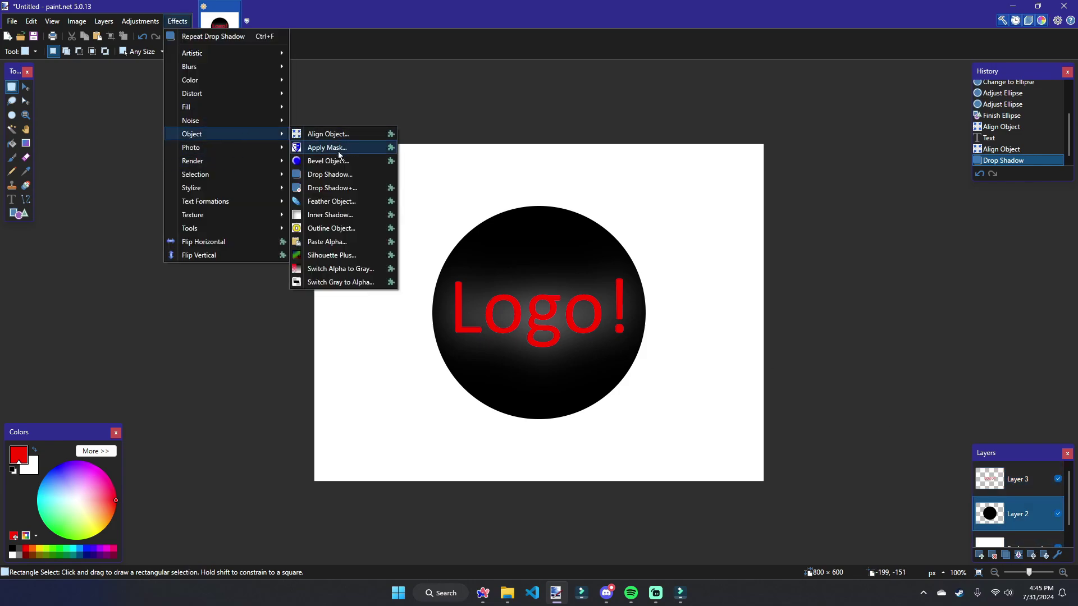
pyautogui.click(334, 177)
pyautogui.moveTo(571, 332); pyautogui.dragTo(561, 393)
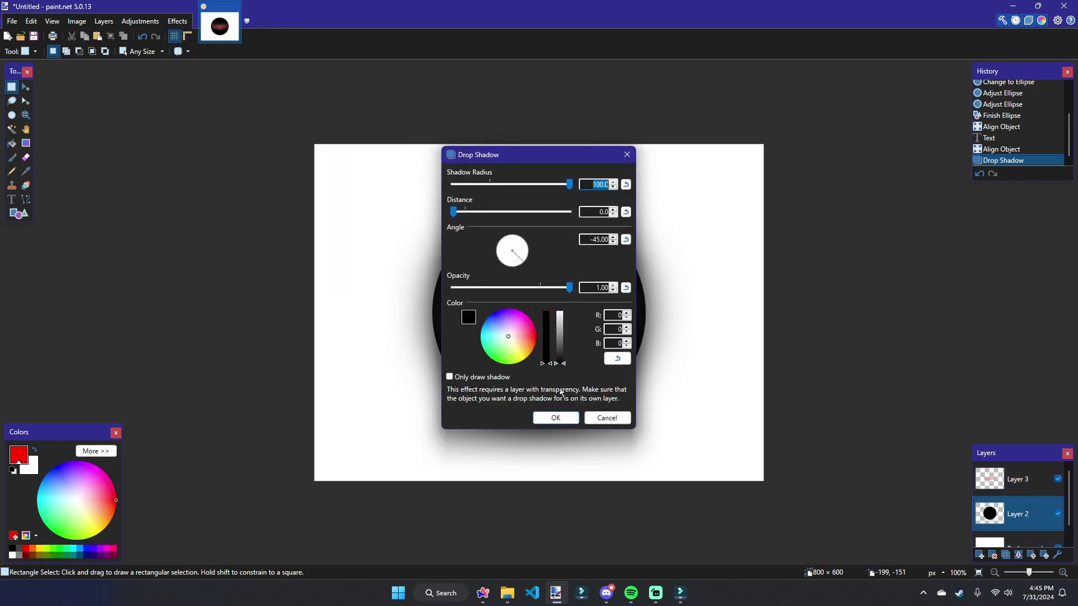
pyautogui.moveTo(522, 161); pyautogui.dragTo(837, 172)
pyautogui.click(869, 430)
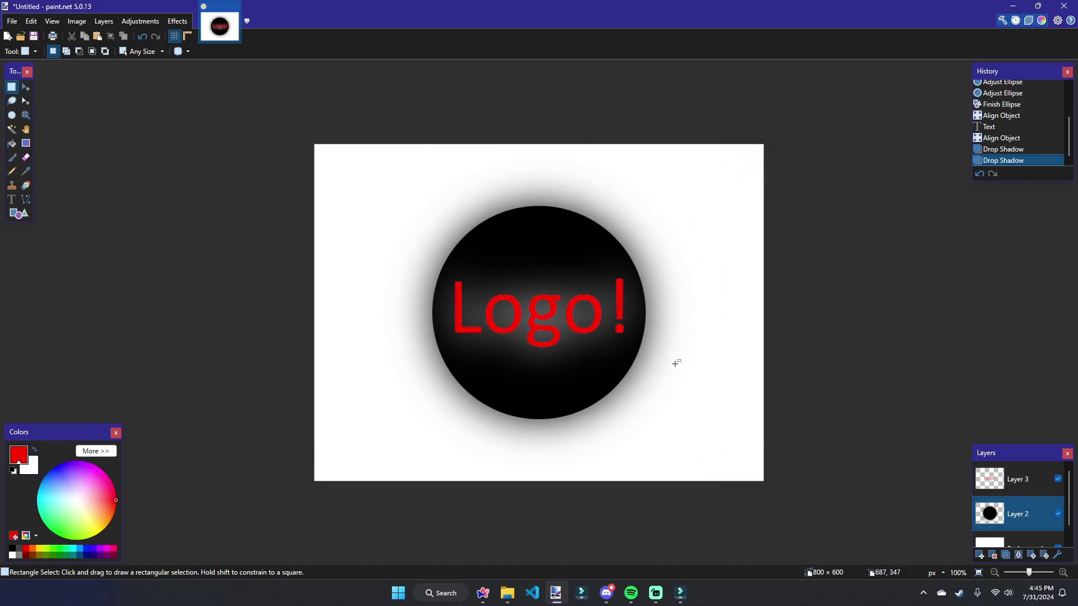
# Step: Reselect Layer 2, the circle layer, after briefly checking Layer 3
pyautogui.click(1018, 479)
pyautogui.click(1018, 513)
pyautogui.click(177, 20)
# Step: Apply the Crystalize distortion to the circle and its shadow
pyautogui.moveTo(218, 93)
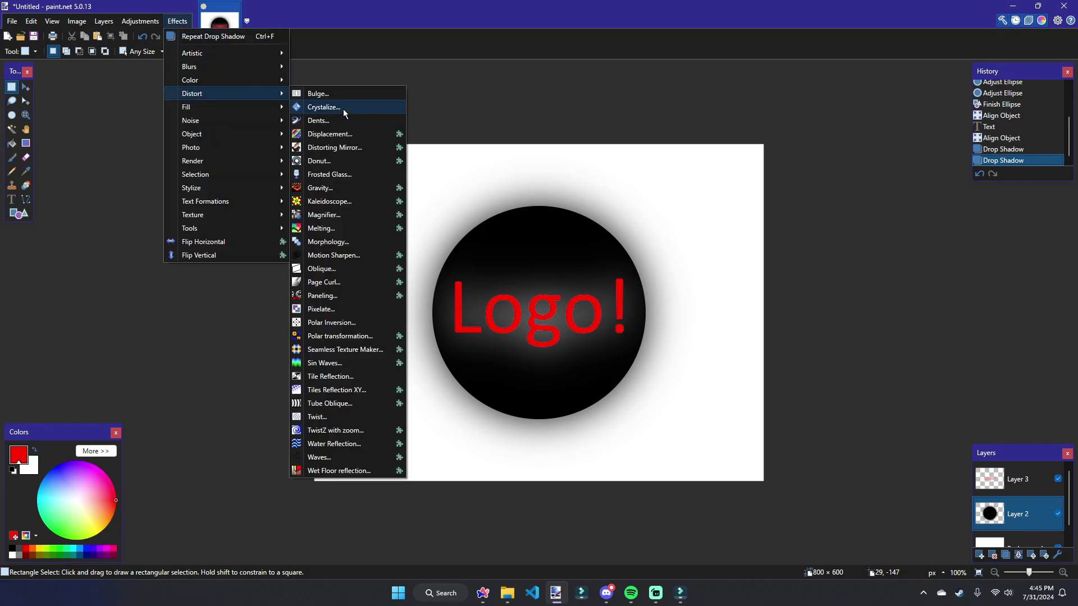
pyautogui.click(344, 114)
pyautogui.moveTo(508, 232); pyautogui.dragTo(837, 262)
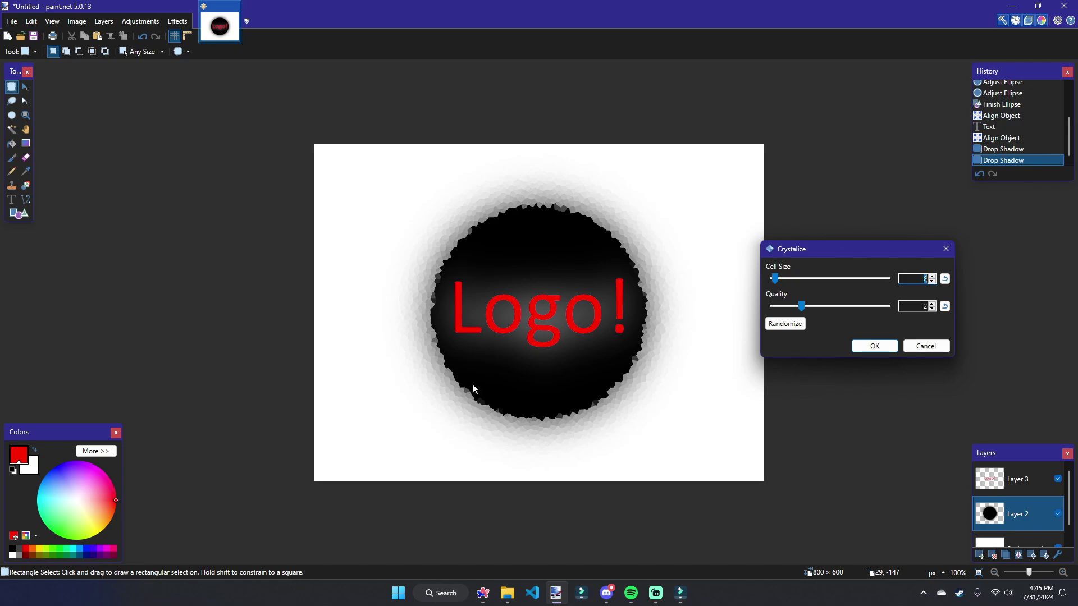
pyautogui.click(875, 346)
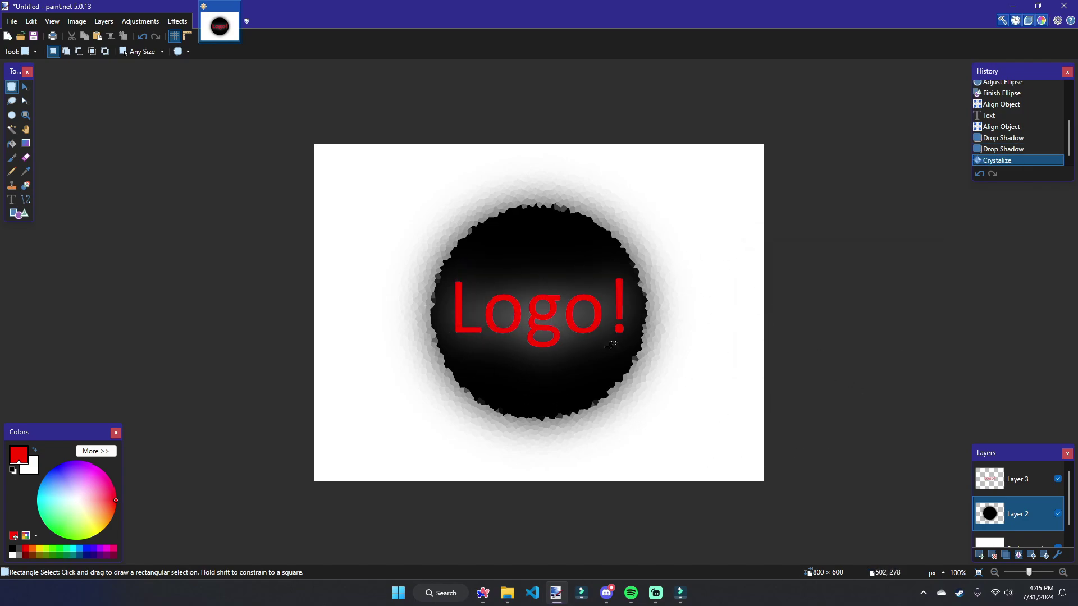
# Step: Compare before and after via History, then close the Effects menu without applying anything
pyautogui.click(993, 131)
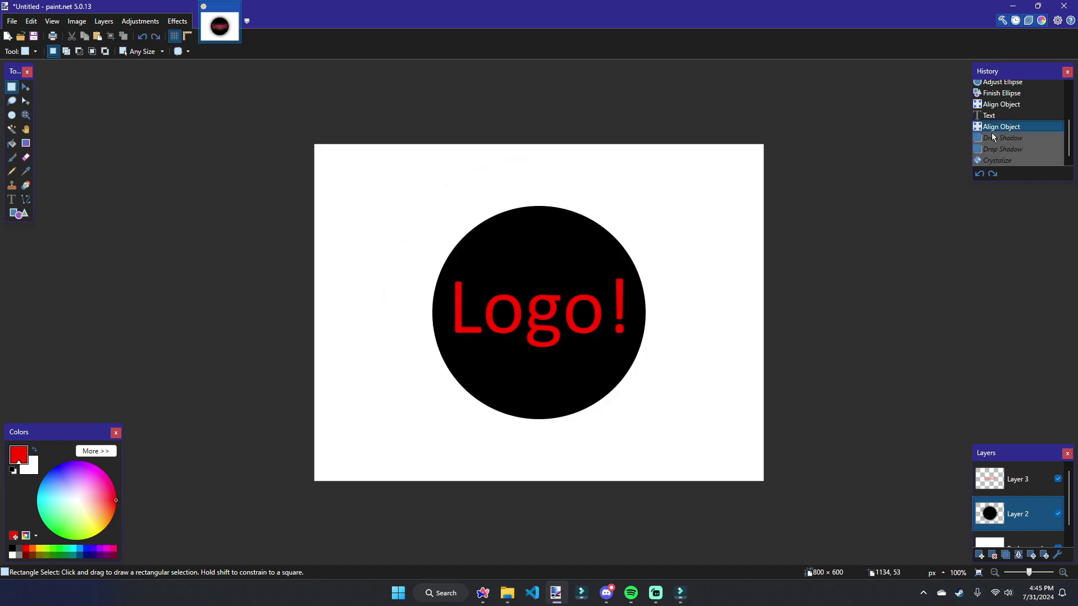
pyautogui.click(1013, 162)
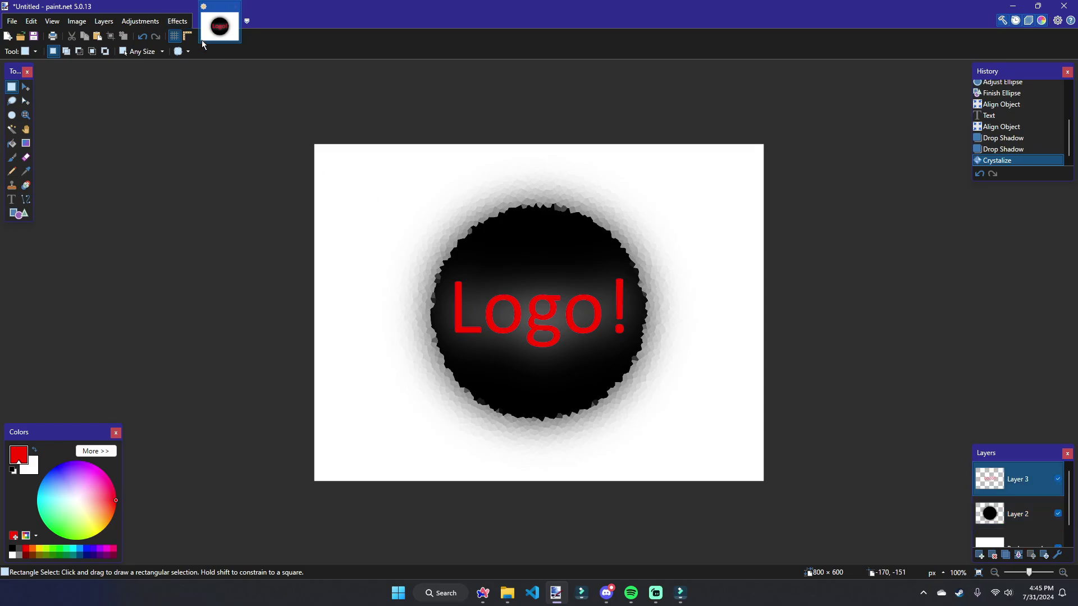
pyautogui.click(178, 21)
pyautogui.moveTo(217, 94)
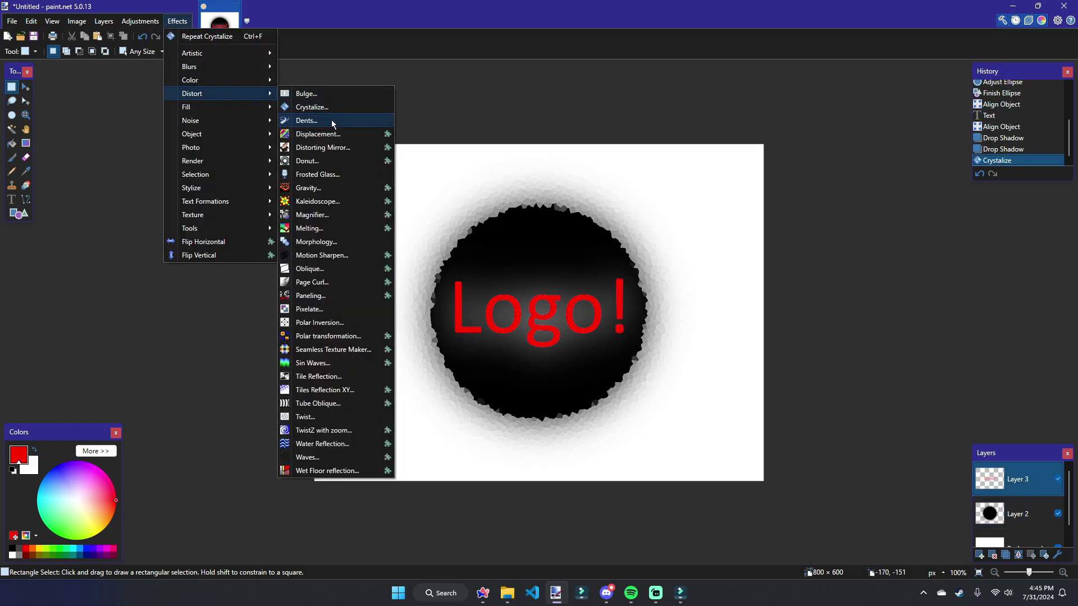
pyautogui.moveTo(220, 139)
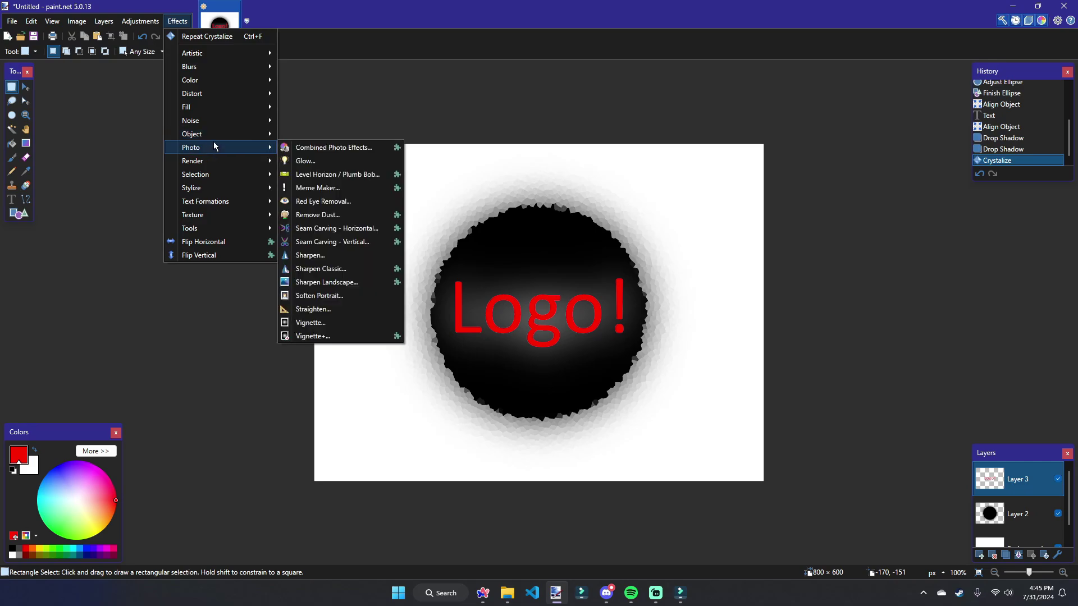
pyautogui.click(177, 21)
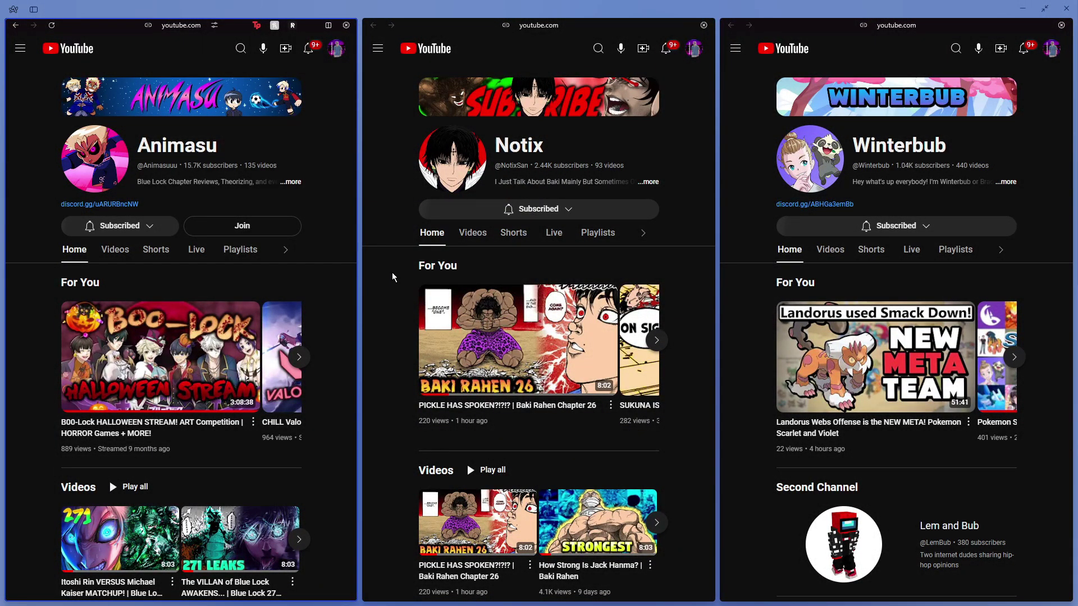
# Step: Show the channels' Videos lists and scroll down to their older uploads
pyautogui.click(115, 250)
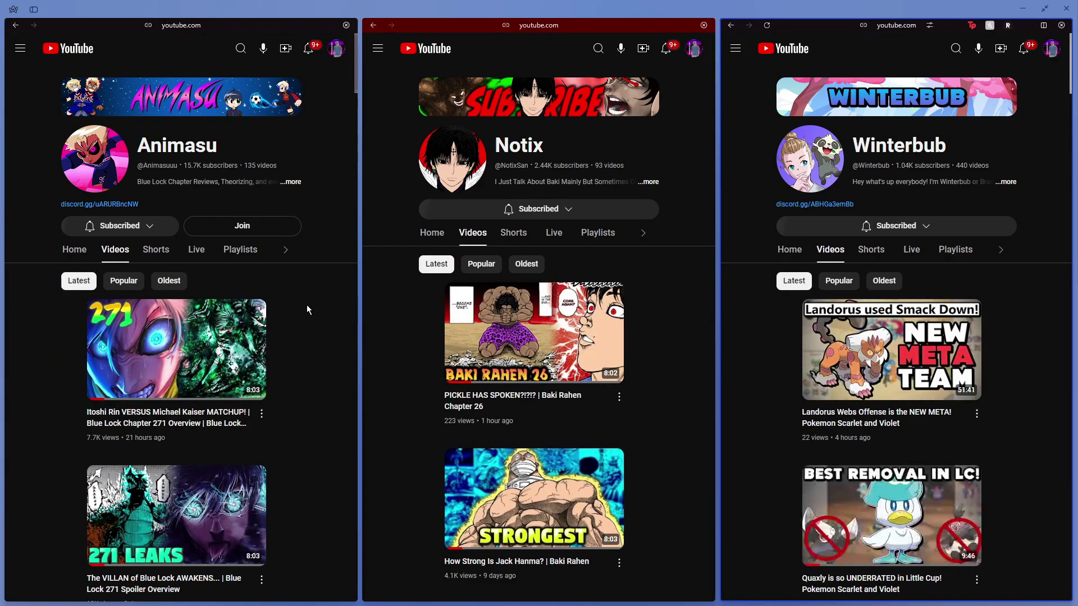
pyautogui.scroll(-4, 318, 298)
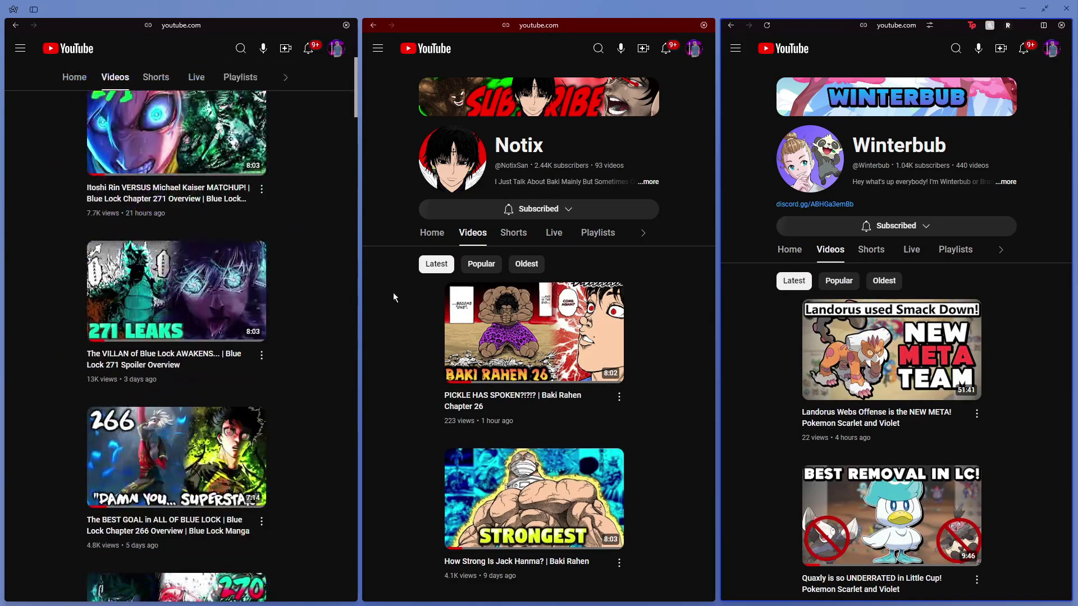
pyautogui.scroll(-5, 401, 292)
pyautogui.scroll(-1, 301, 290)
pyautogui.scroll(-1, 403, 283)
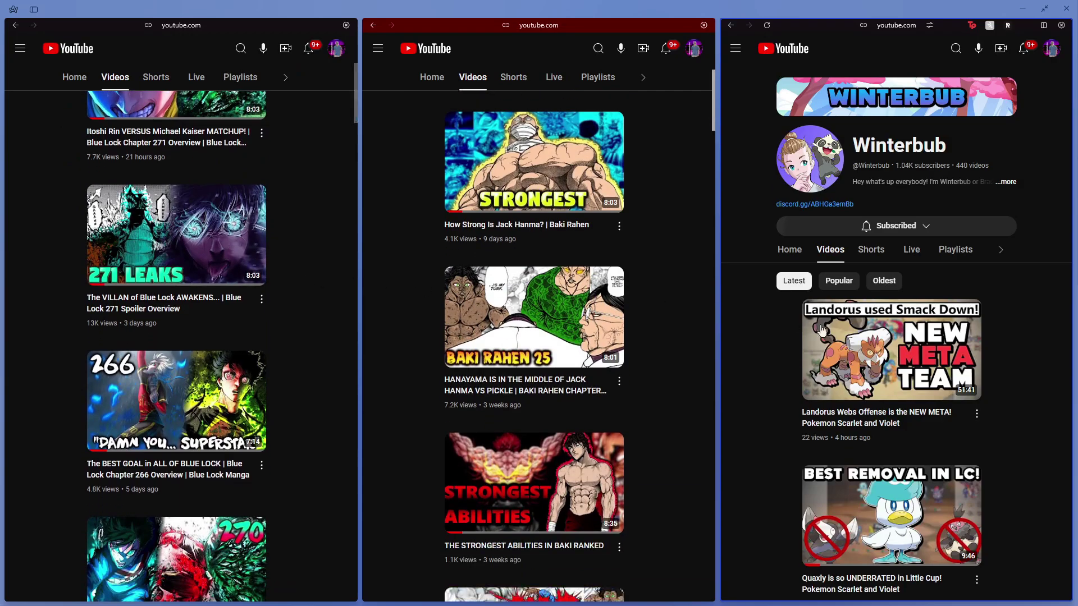
pyautogui.scroll(-6, 770, 315)
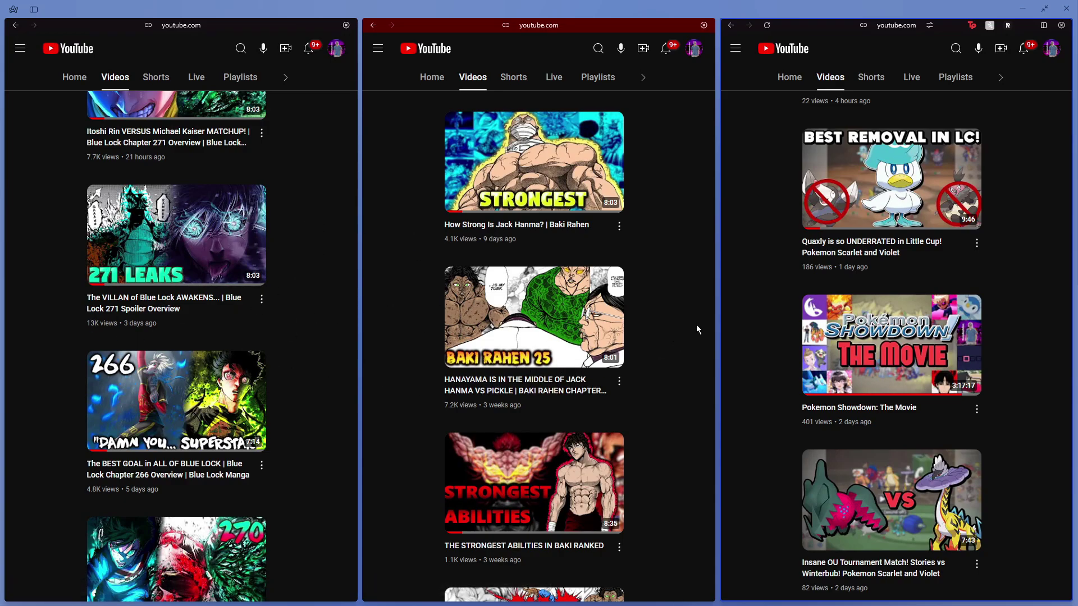
pyautogui.scroll(-10, 696, 329)
pyautogui.scroll(-10, 315, 342)
pyautogui.scroll(-10, 749, 349)
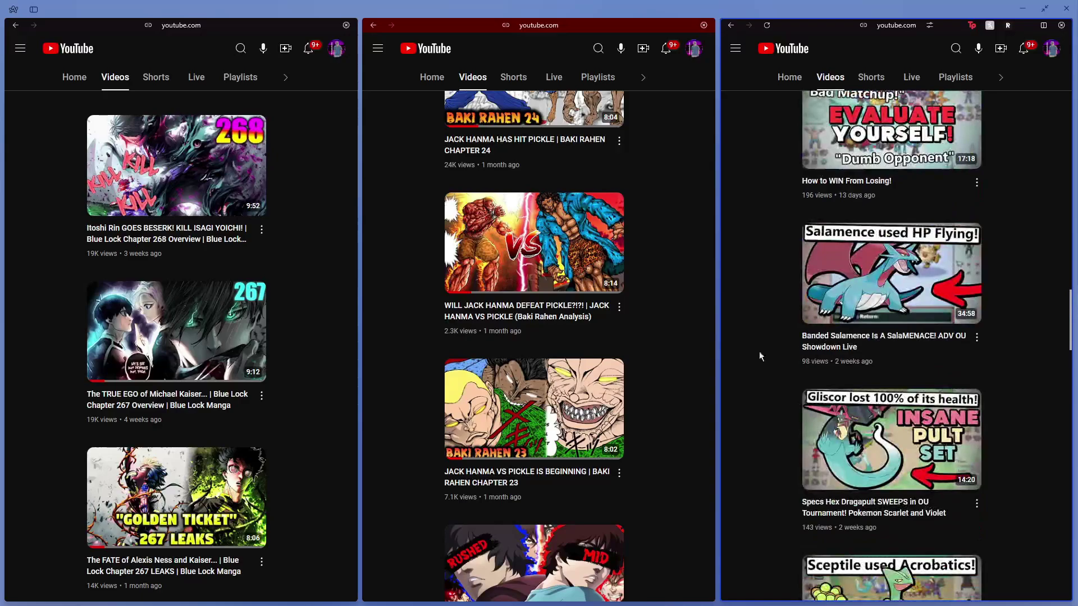
pyautogui.scroll(-15, 324, 324)
pyautogui.scroll(-10, 426, 324)
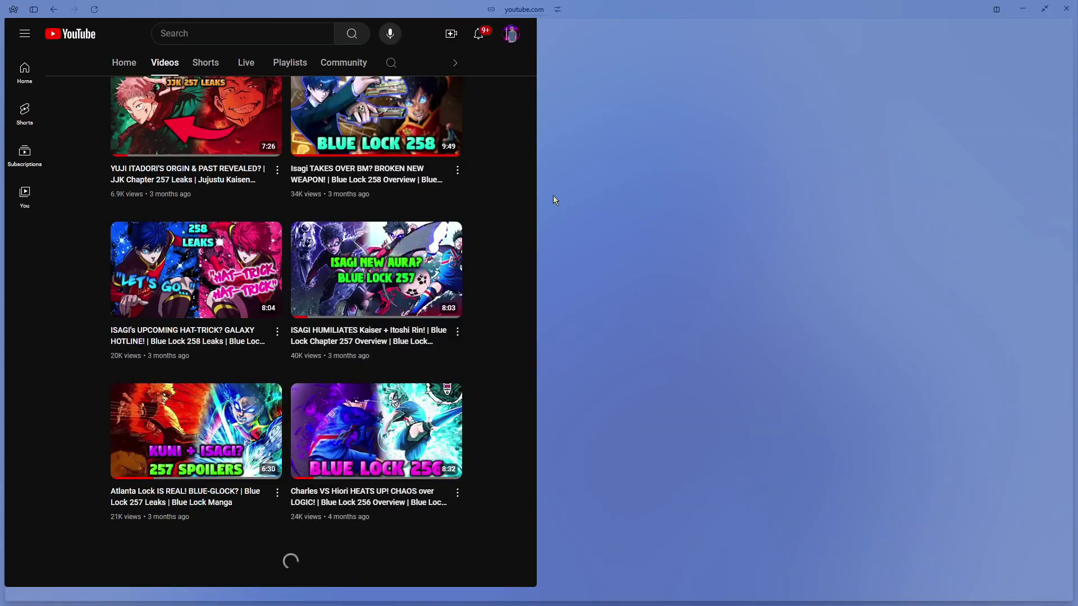
# Step: Maximize YouTube, go to your channel, open its profile picture separately, and reach customization branding
pyautogui.press('super+Up')
pyautogui.click(1044, 34)
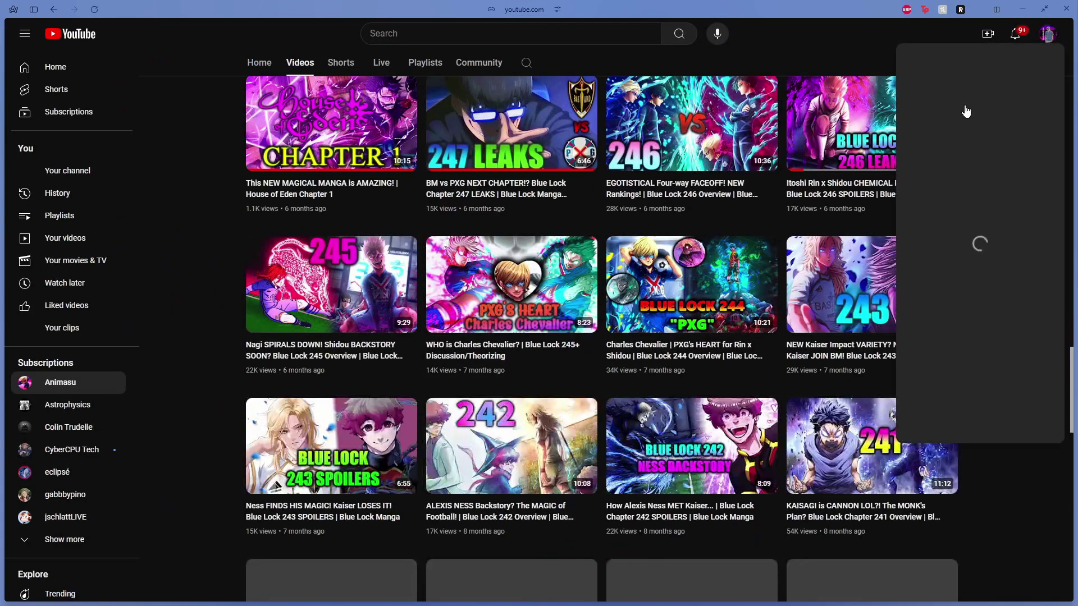
pyautogui.click(970, 89)
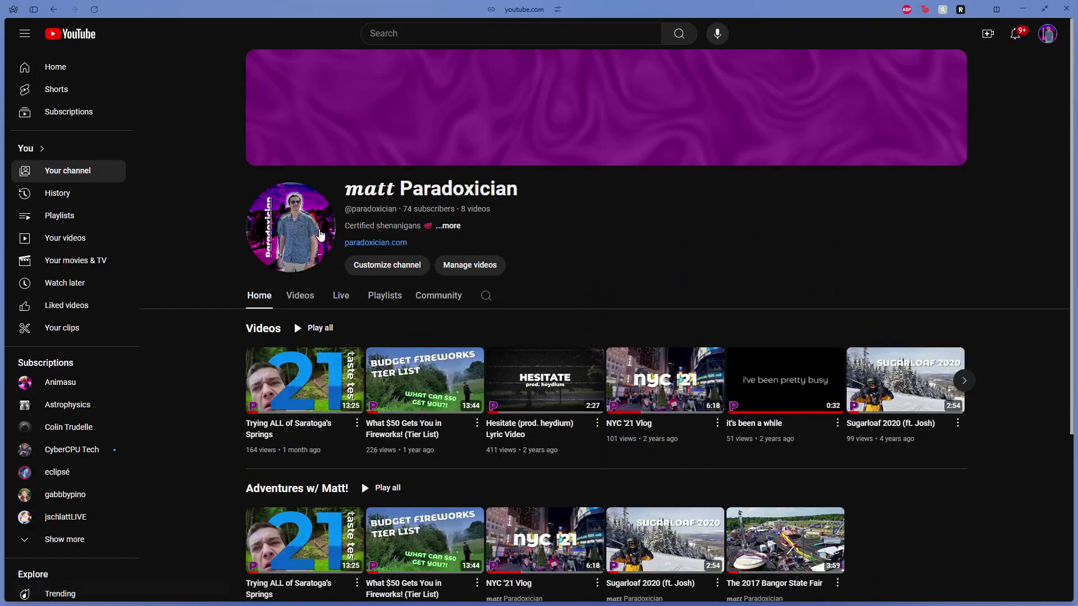
pyautogui.moveTo(273, 243); pyautogui.dragTo(676, 266)
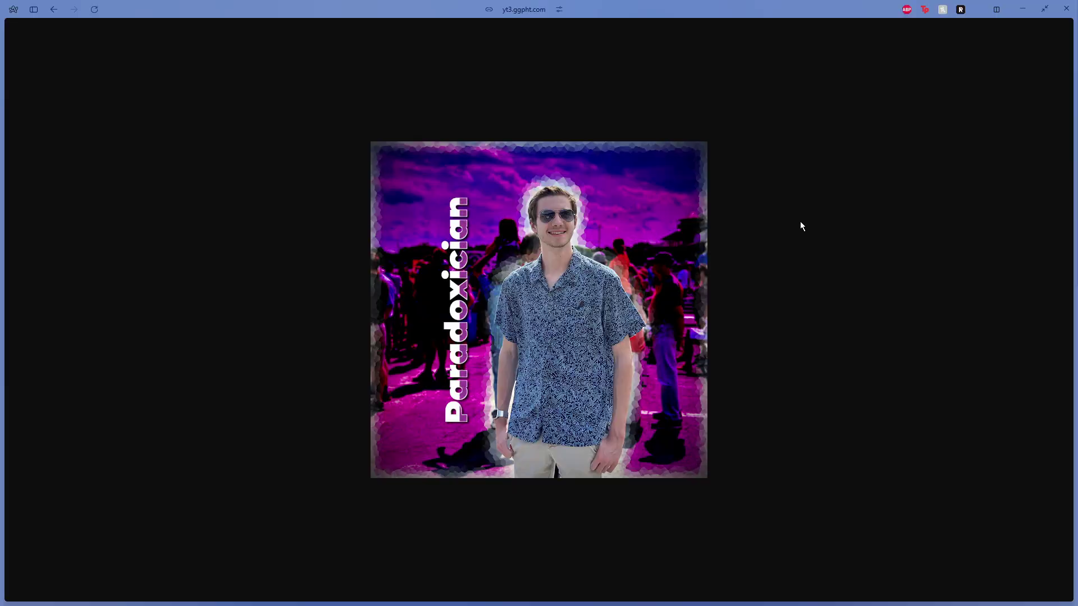
pyautogui.hotkey('ctrl', 'w')
# Step: Bring up the browser's tab sidebar to reach the Channel customization tab
pyautogui.moveTo(22, 111)
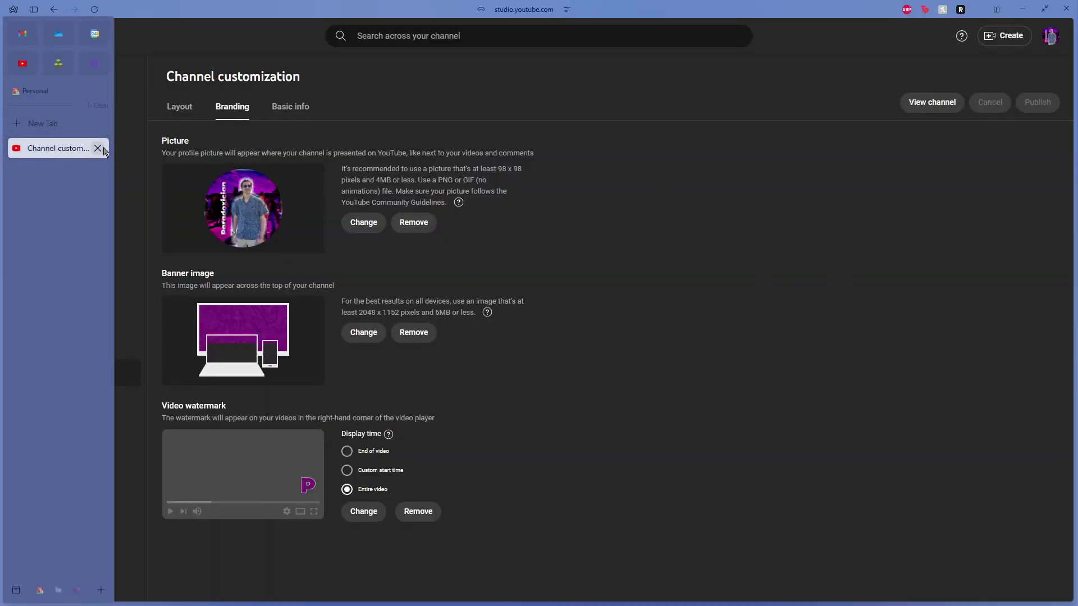